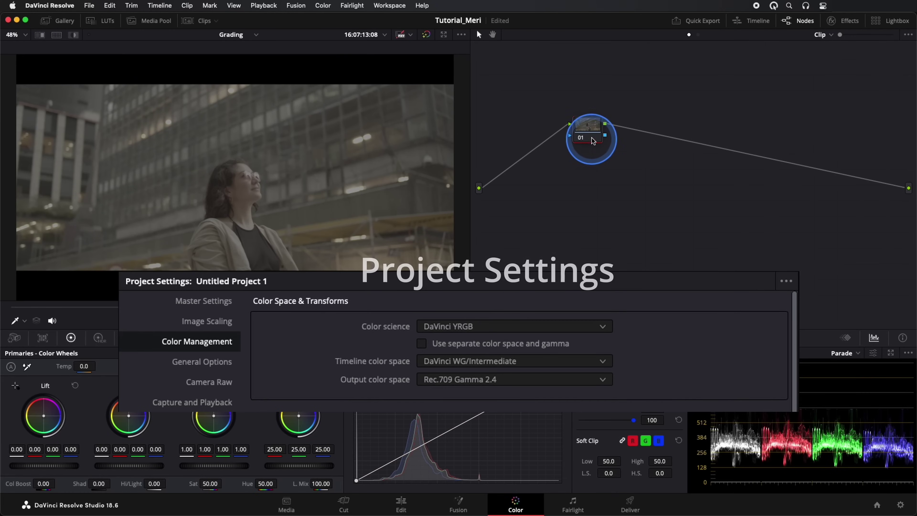
- Play the clip from an earlier frame and move node 01 down and left
{"action": "left_click", "coordinate": [426, 221]}
{"action": "left_click", "coordinate": [12, 308]}
{"action": "key", "text": "space"}
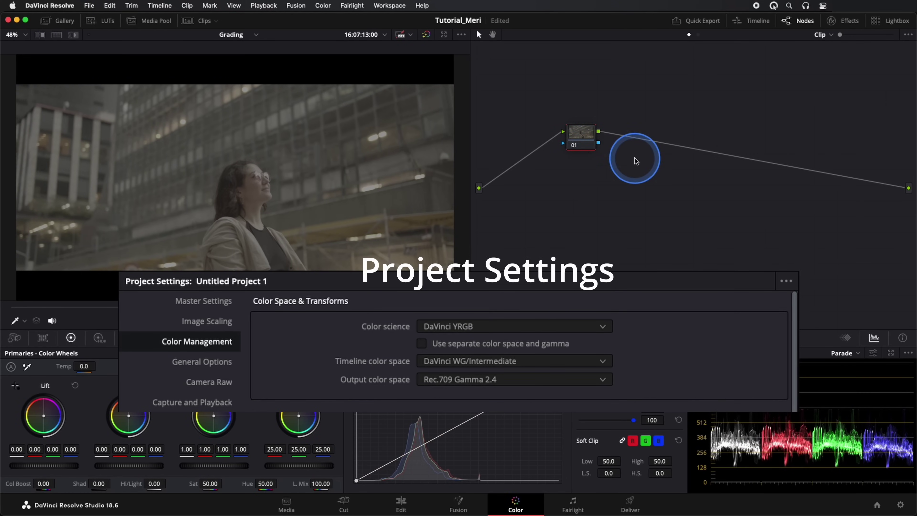
{"action": "left_click_drag", "start_coordinate": [579, 138], "coordinate": [528, 120]}
- Add serial node BALANCE after CST, plus serial node 03, and arrange them
{"action": "key", "text": "alt+s"}
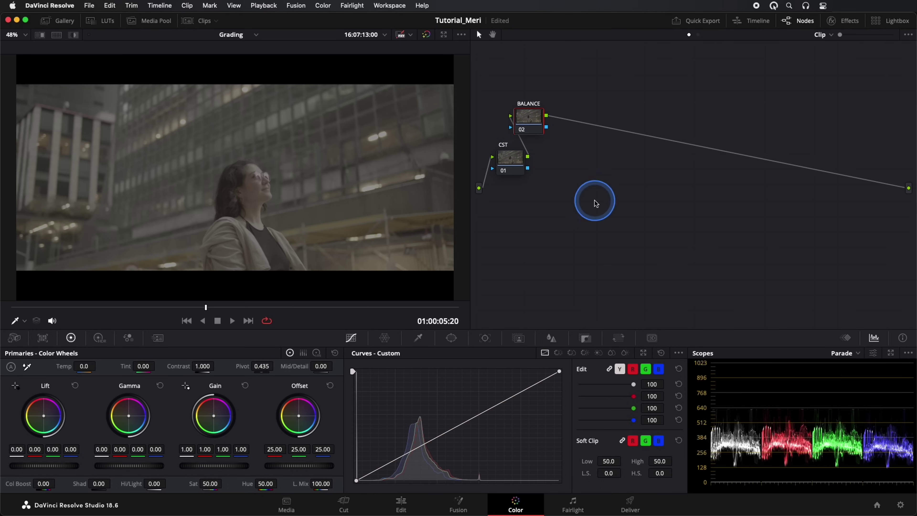
{"action": "key", "text": "alt+s"}
{"action": "left_click", "coordinate": [594, 113]}
{"action": "left_click_drag", "start_coordinate": [537, 125], "coordinate": [648, 123]}
- Add parallel nodes beside node 03 and position the parallel mixer
{"action": "left_click", "coordinate": [655, 138]}
{"action": "key", "text": "alt+p"}
{"action": "key", "text": "alt+p"}
{"action": "key", "text": "alt+p"}
{"action": "left_click", "coordinate": [602, 190]}
{"action": "left_click", "coordinate": [649, 116]}
{"action": "left_click", "coordinate": [682, 163]}
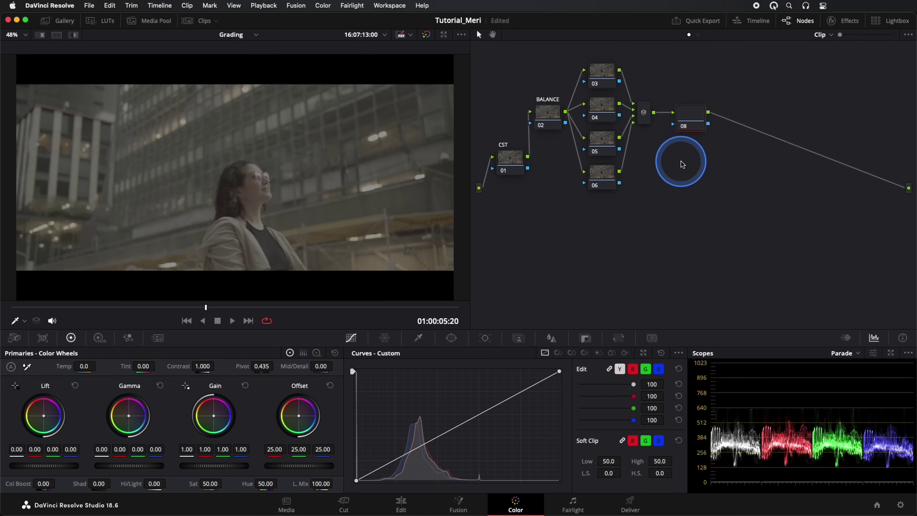
- Add node 10 and label nodes 08–10 REC 709, CST and LUT
{"action": "key", "text": "alt+s"}
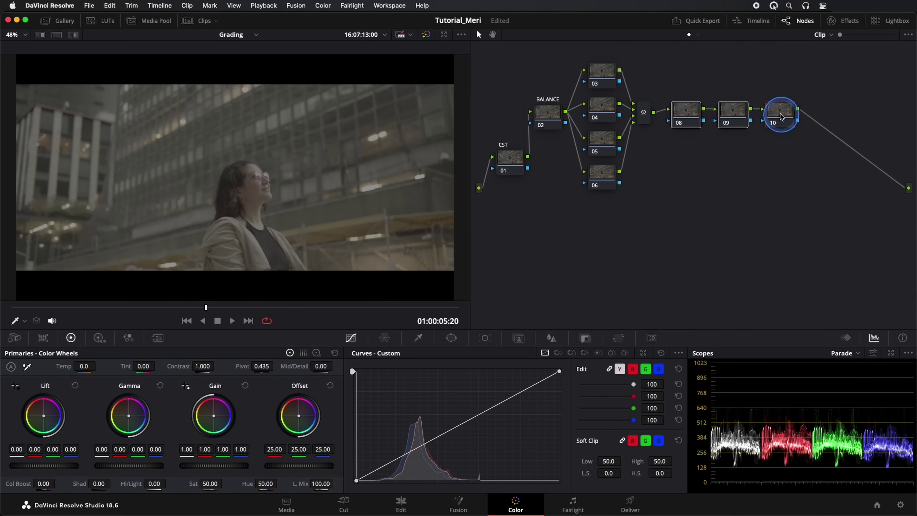
{"action": "left_click_drag", "start_coordinate": [639, 78], "coordinate": [608, 178]}
{"action": "left_click", "coordinate": [772, 112]}
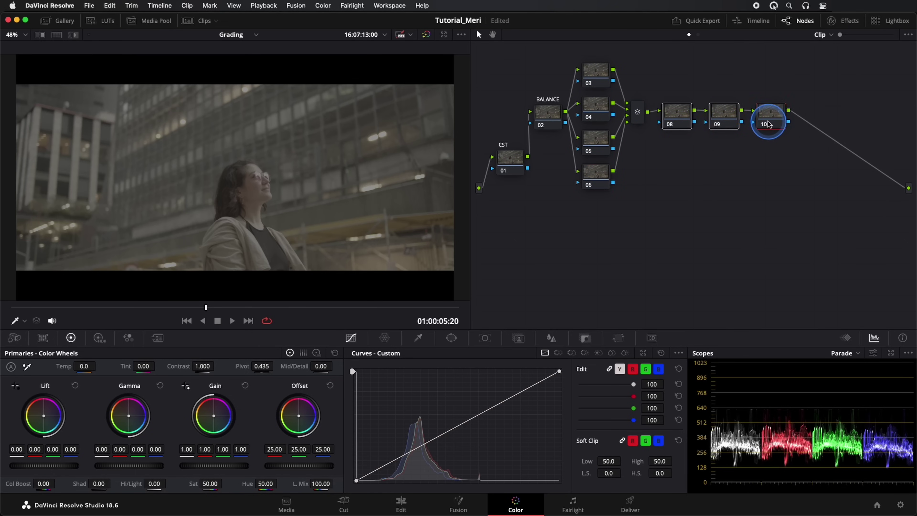
{"action": "double_click", "coordinate": [683, 126]}
{"action": "type", "text": "REC 709"}
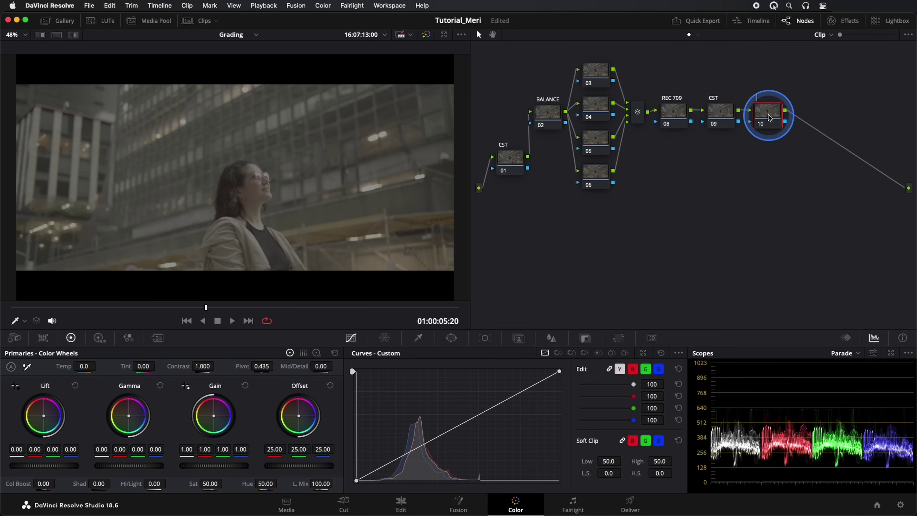
{"action": "key", "text": "Return"}
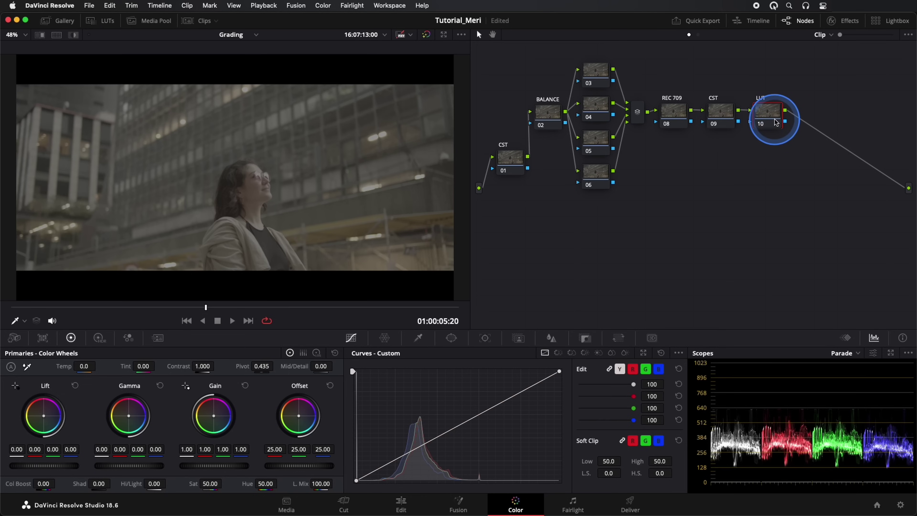
- Add node 11 below the chain, a layer group with mixer, and a final node
{"action": "key", "text": "alt+s"}
{"action": "left_click_drag", "start_coordinate": [789, 163], "coordinate": [644, 214]}
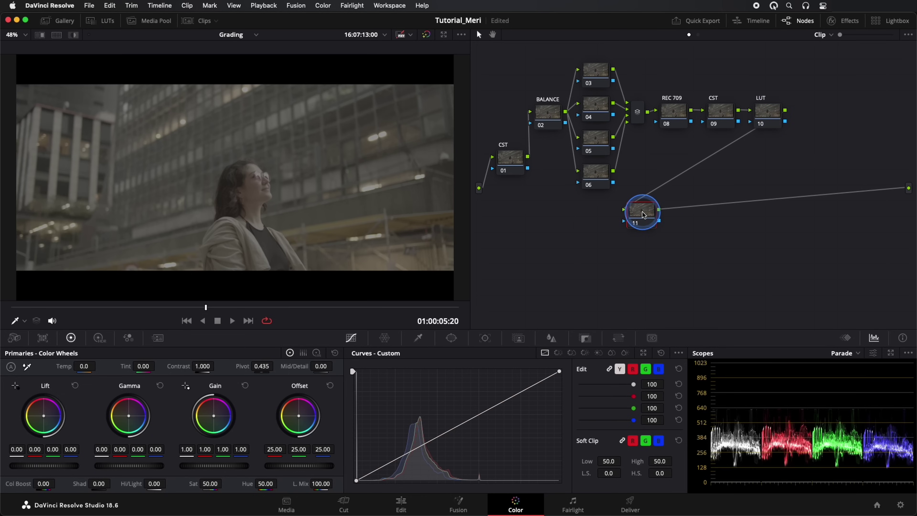
{"action": "key", "text": "alt+l"}
{"action": "key", "text": "alt+l"}
{"action": "left_click", "coordinate": [693, 249]}
{"action": "key", "text": "alt+s"}
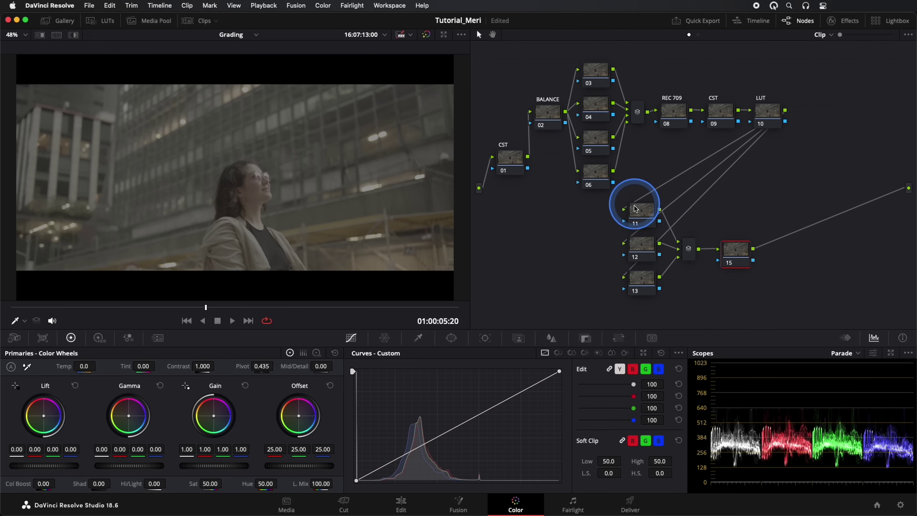
- Set the BALANCE node's Camera Raw decoding to Clip and enable Highlight Recovery
{"action": "left_click", "coordinate": [552, 115]}
{"action": "left_click", "coordinate": [18, 343]}
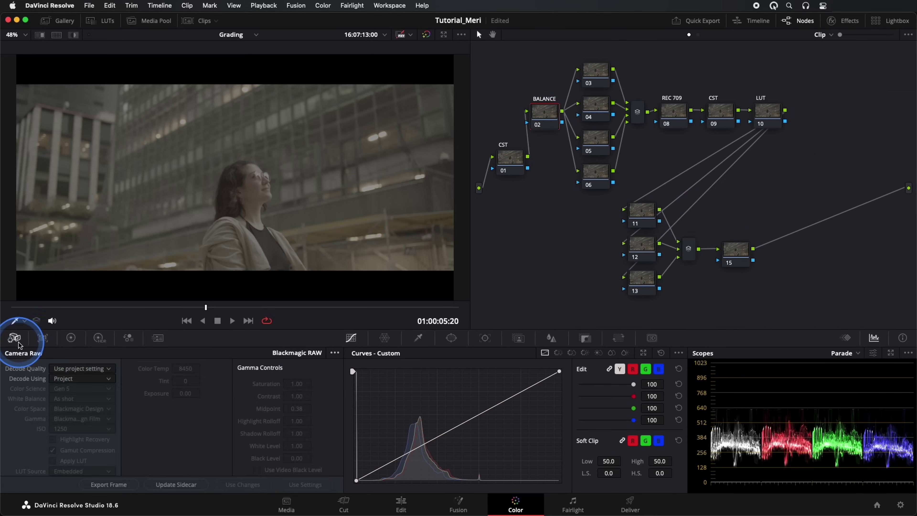
{"action": "left_click", "coordinate": [88, 378]}
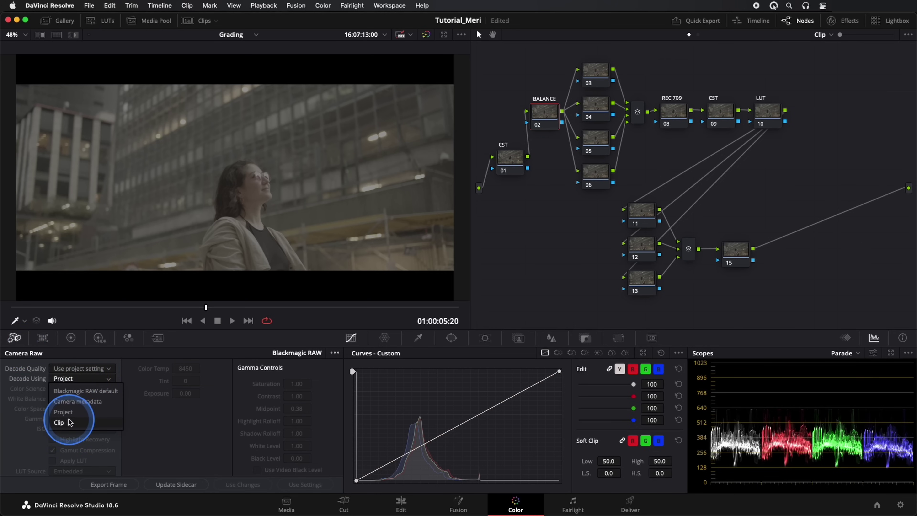
{"action": "left_click", "coordinate": [69, 423]}
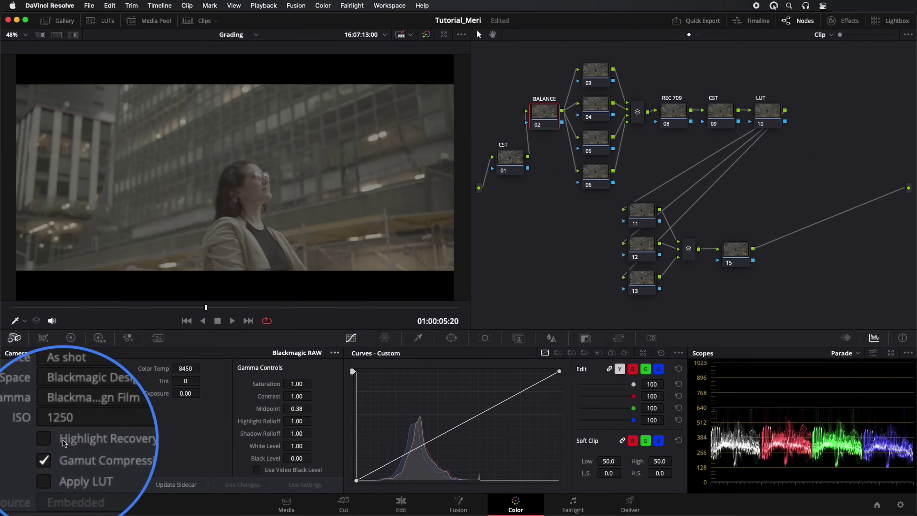
{"action": "left_click", "coordinate": [53, 439]}
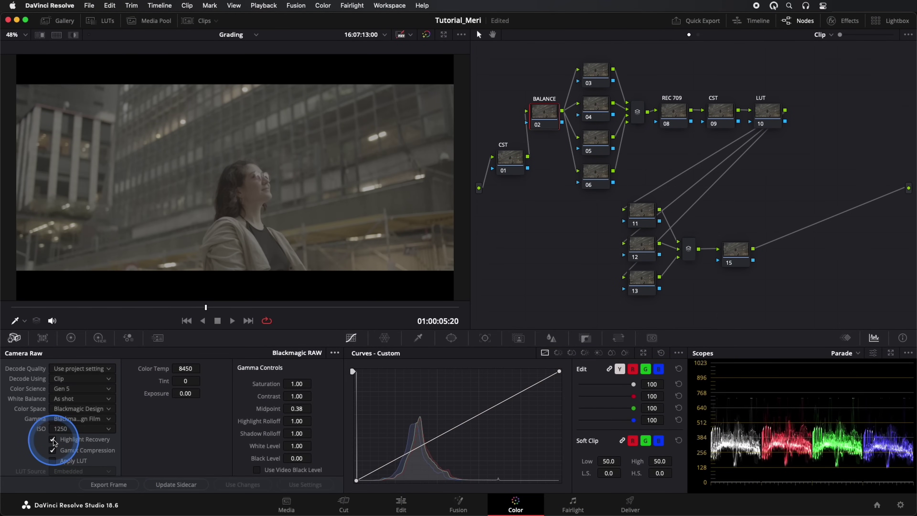
{"action": "left_click", "coordinate": [510, 159]}
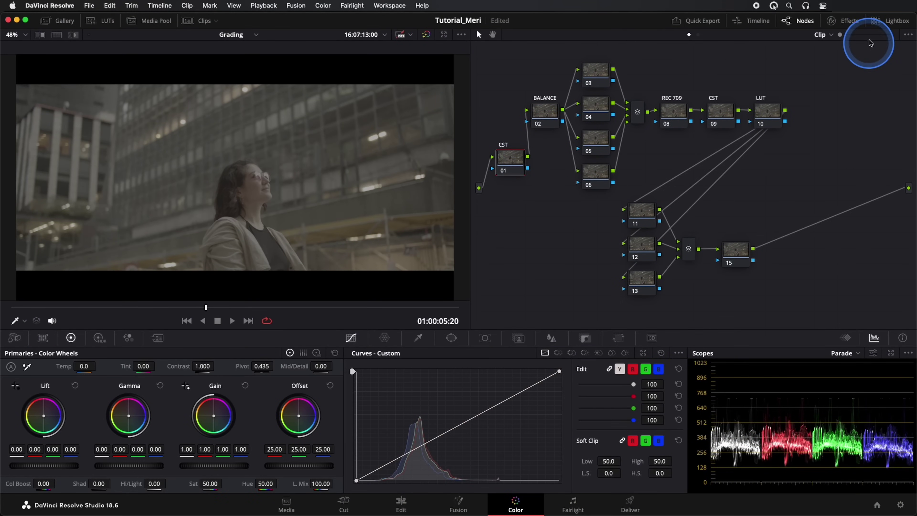
- Apply Color Space Transform to node 01: BMD Wide Gamut Gen 4/5 / Film Gen 5 to DaVinci Wide Gamut / Intermediate
{"action": "left_click", "coordinate": [854, 22]}
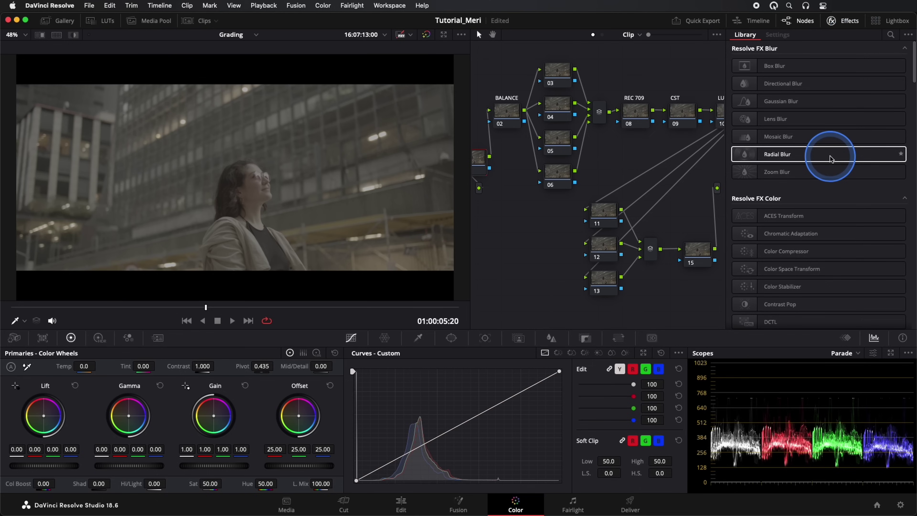
{"action": "scroll", "coordinate": [830, 159], "scroll_direction": "down", "scroll_amount": 5}
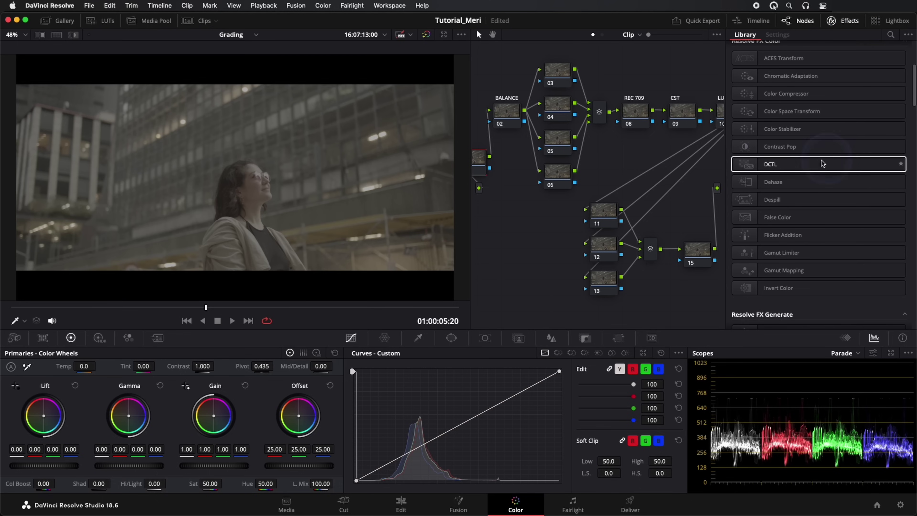
{"action": "left_click_drag", "start_coordinate": [791, 112], "coordinate": [496, 164]}
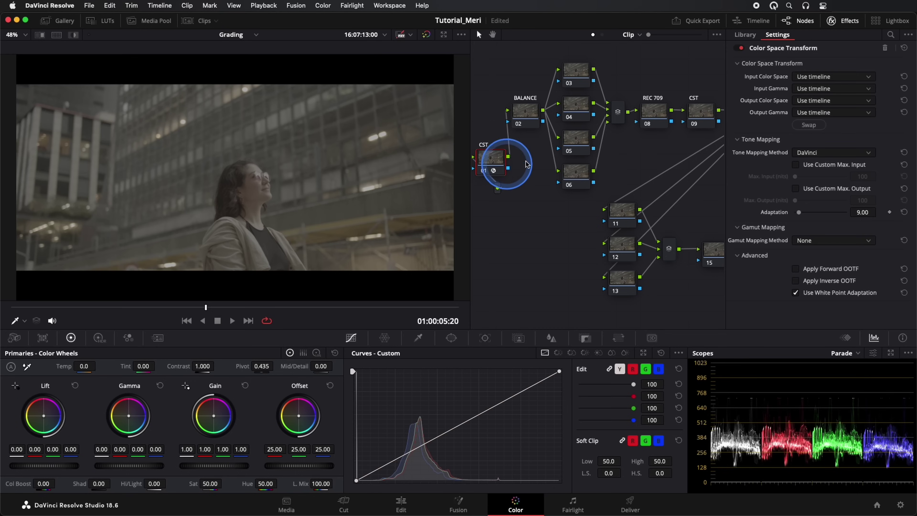
{"action": "left_click", "coordinate": [835, 78]}
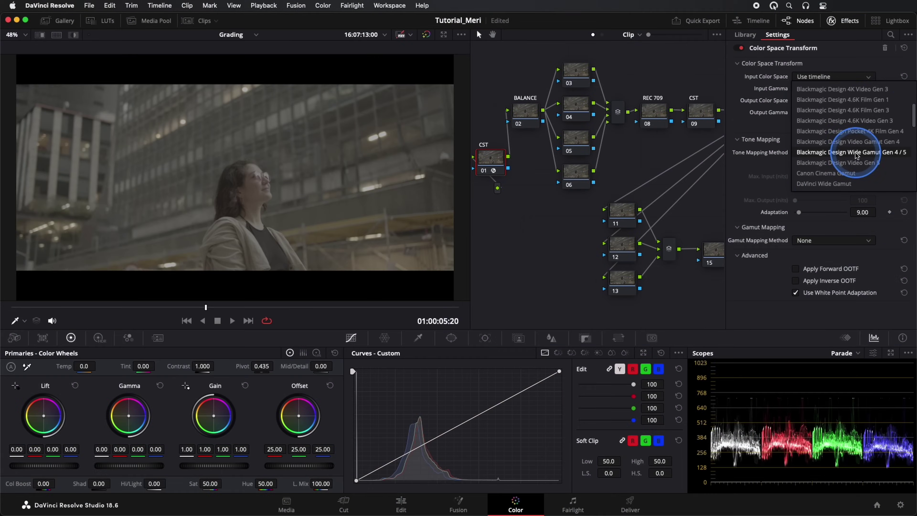
{"action": "left_click", "coordinate": [857, 152]}
{"action": "left_click", "coordinate": [834, 89]}
{"action": "scroll", "coordinate": [846, 136], "scroll_direction": "down", "scroll_amount": 5}
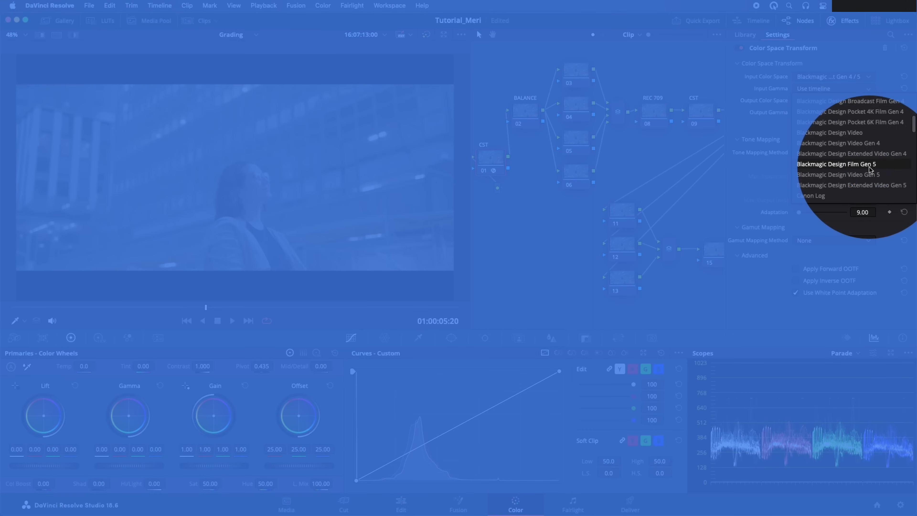
{"action": "left_click", "coordinate": [870, 164]}
{"action": "left_click", "coordinate": [834, 100]}
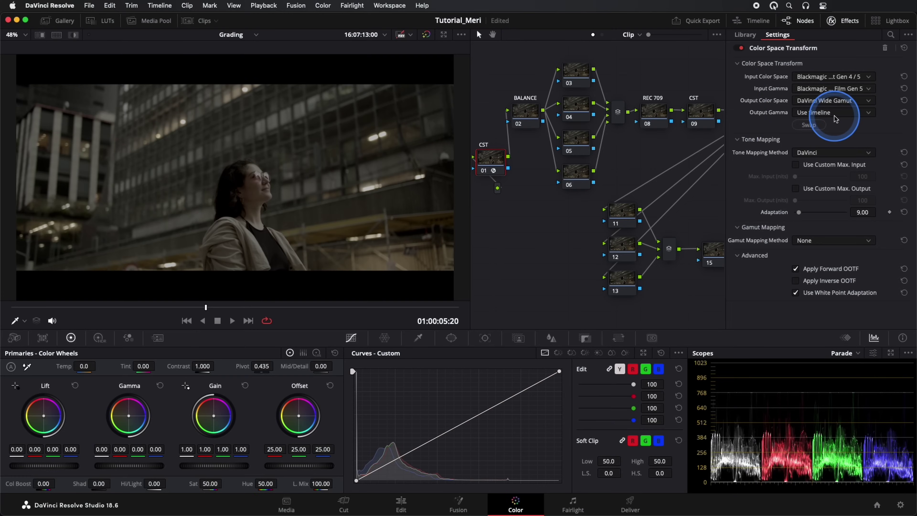
{"action": "left_click", "coordinate": [834, 113]}
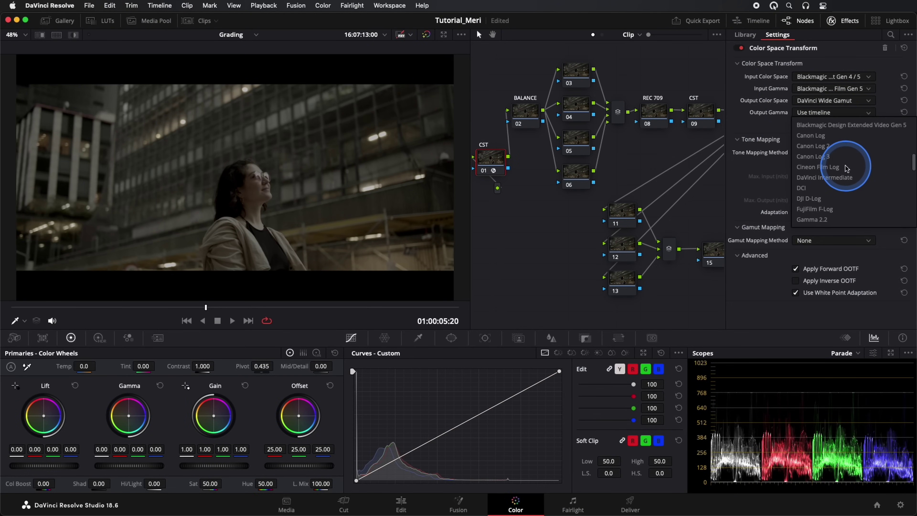
{"action": "left_click", "coordinate": [834, 178]}
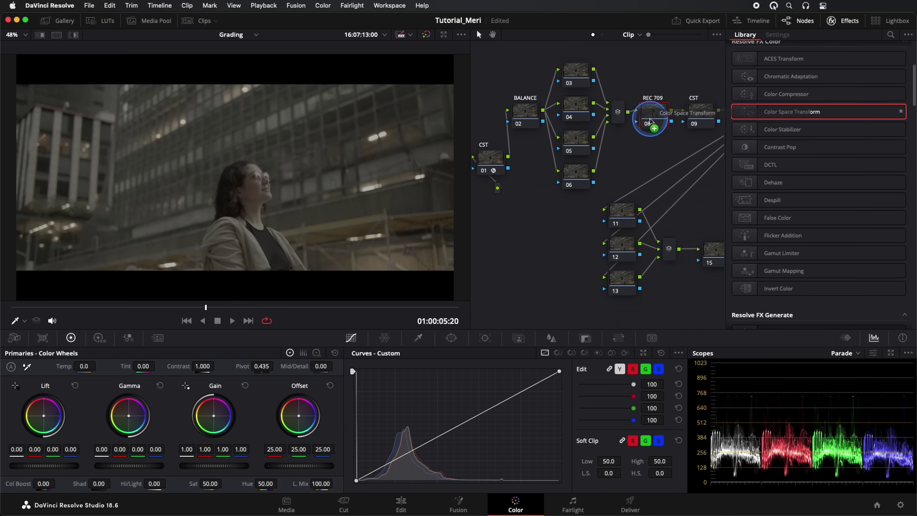
- Apply Color Space Transform to node 08: DaVinci Wide Gamut / Intermediate to Rec.709 / Gamma 2.4
{"action": "left_click_drag", "start_coordinate": [650, 121], "coordinate": [650, 122]}
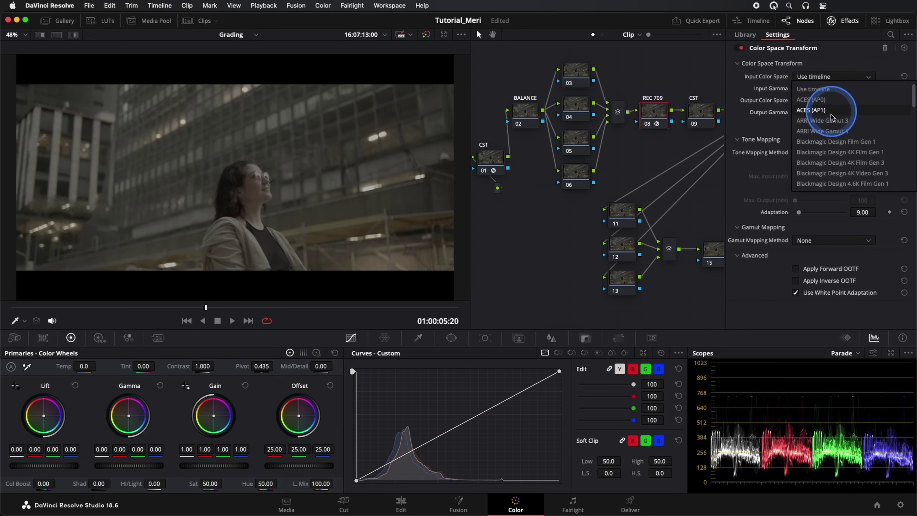
{"action": "scroll", "coordinate": [831, 138], "scroll_direction": "down", "scroll_amount": 3}
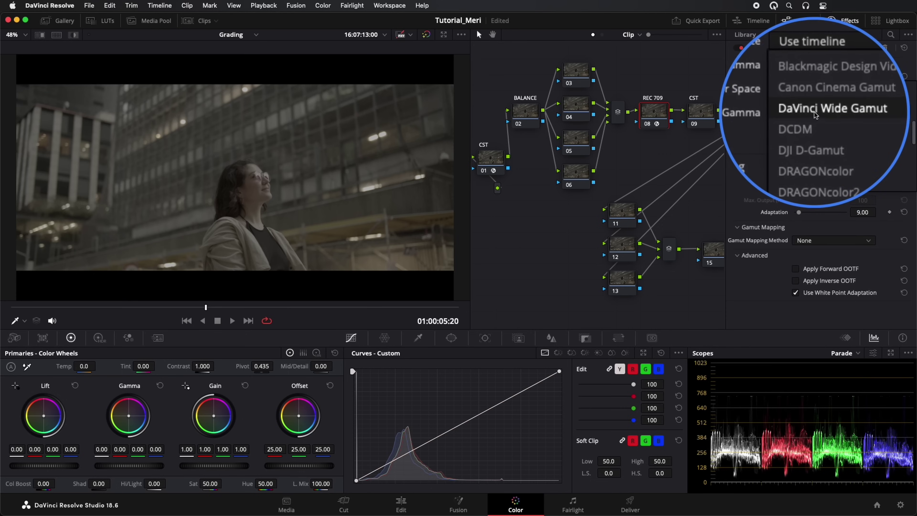
{"action": "left_click", "coordinate": [830, 115]}
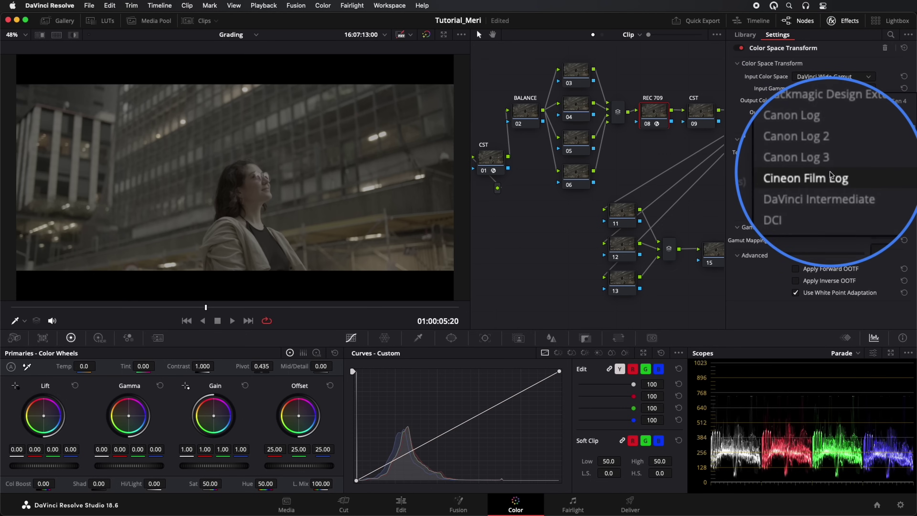
{"action": "left_click", "coordinate": [831, 185]}
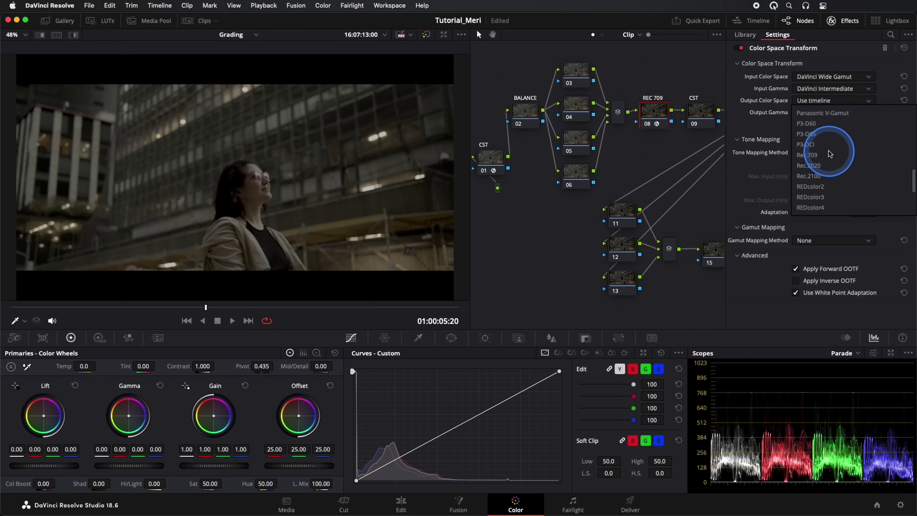
{"action": "left_click", "coordinate": [808, 155]}
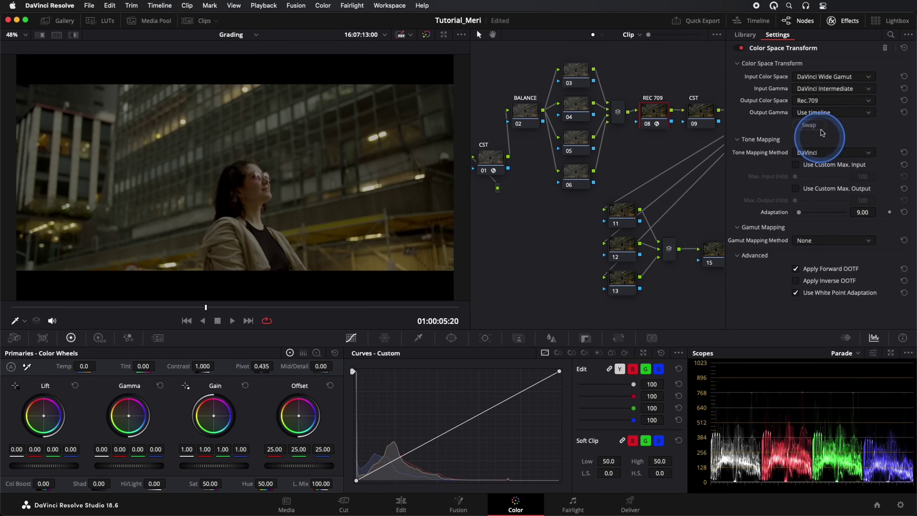
{"action": "left_click", "coordinate": [819, 118]}
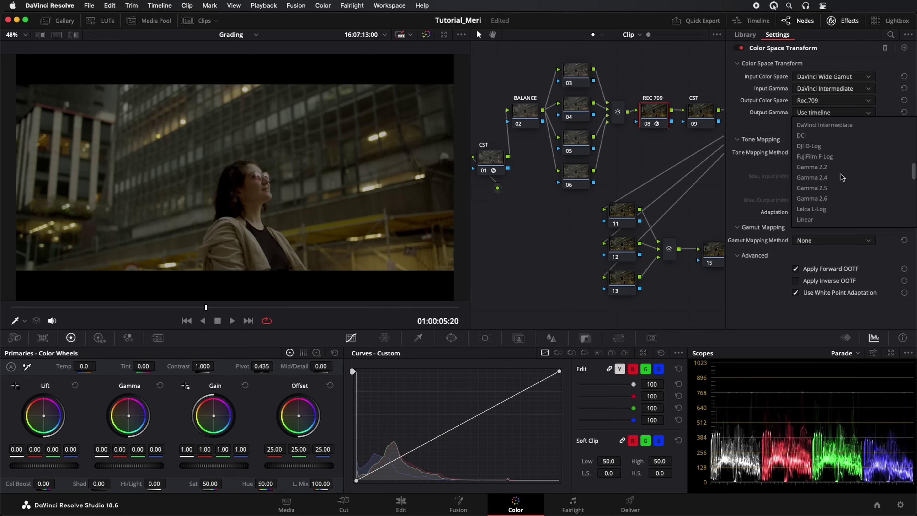
{"action": "left_click", "coordinate": [830, 178]}
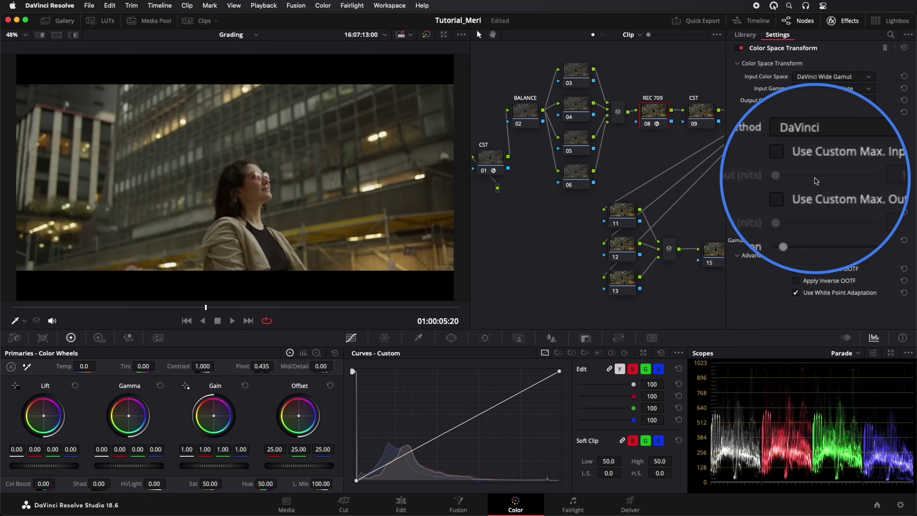
- Scrub to a different frame and apply Color Space Transform to CST node 09
{"action": "left_click", "coordinate": [850, 22]}
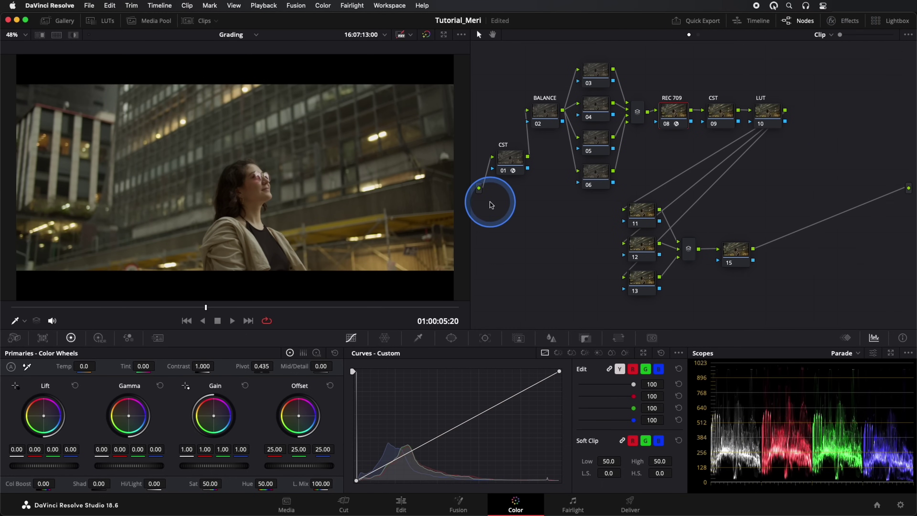
{"action": "left_click", "coordinate": [98, 307]}
{"action": "left_click_drag", "start_coordinate": [127, 310], "coordinate": [220, 310]}
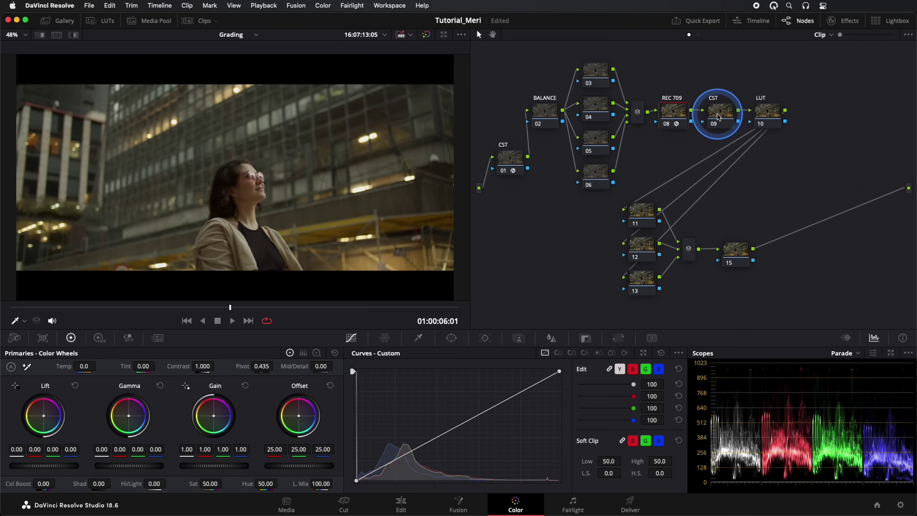
{"action": "left_click", "coordinate": [847, 22]}
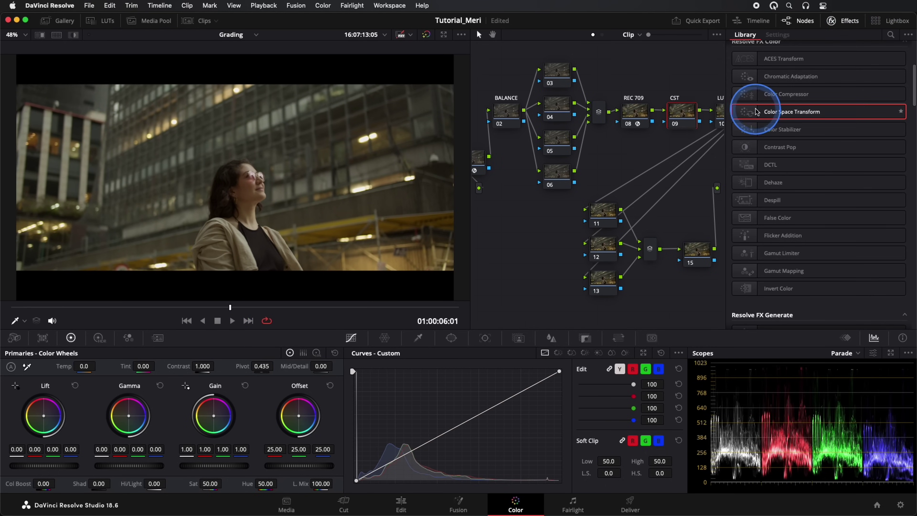
{"action": "left_click_drag", "start_coordinate": [696, 113], "coordinate": [683, 116]}
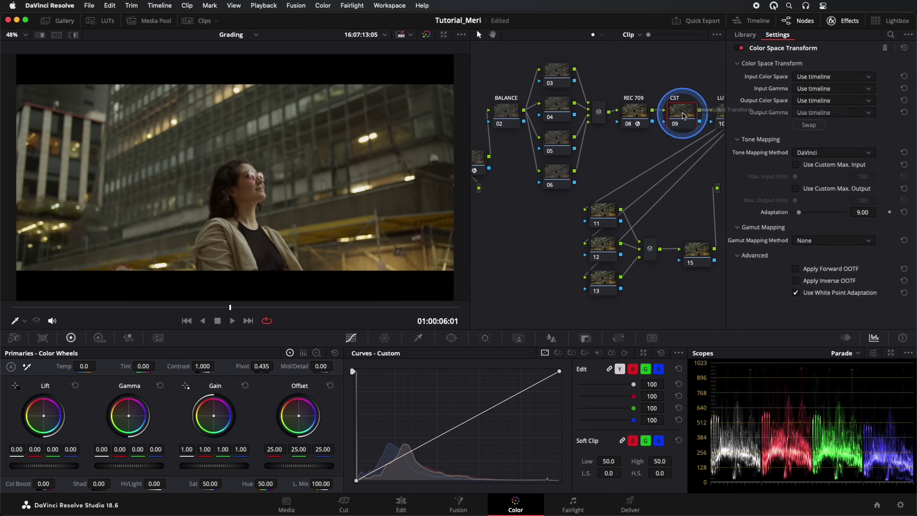
- Set node 09's transform from Rec.709 / Gamma 2.4 to Rec.709 / Cineon Film Log
{"action": "left_click", "coordinate": [829, 77]}
{"action": "scroll", "coordinate": [837, 115], "scroll_direction": "down", "scroll_amount": 5}
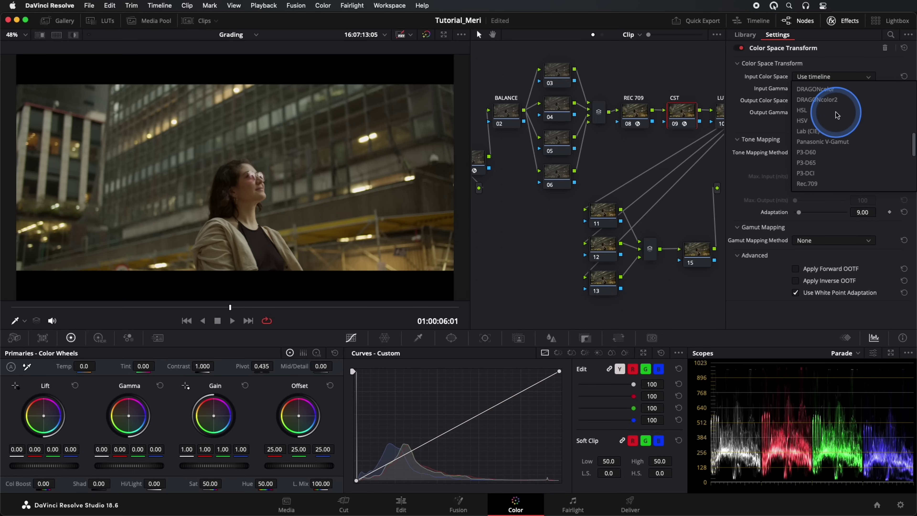
{"action": "left_click", "coordinate": [829, 165]}
{"action": "left_click", "coordinate": [827, 89]}
{"action": "scroll", "coordinate": [836, 145], "scroll_direction": "down", "scroll_amount": 4}
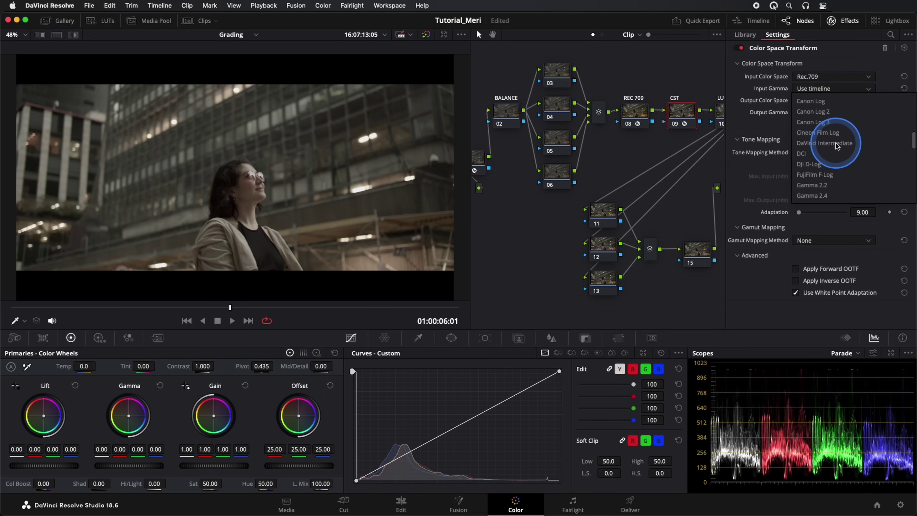
{"action": "left_click", "coordinate": [814, 198]}
{"action": "left_click", "coordinate": [830, 101]}
{"action": "scroll", "coordinate": [832, 155], "scroll_direction": "down", "scroll_amount": 5}
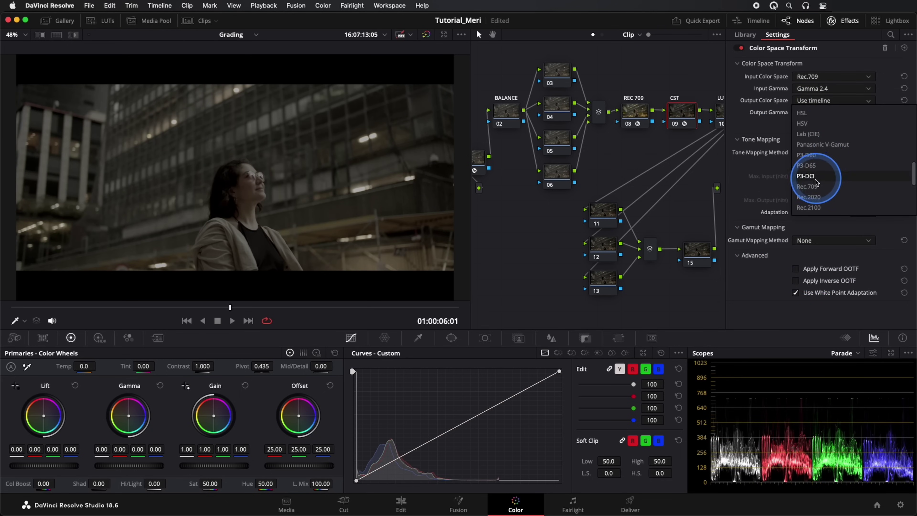
{"action": "left_click", "coordinate": [827, 187]}
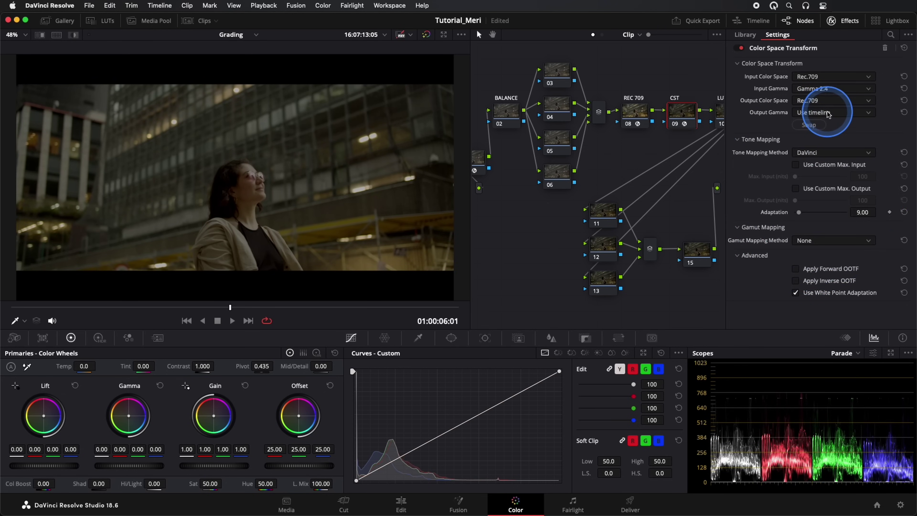
{"action": "left_click", "coordinate": [828, 113]}
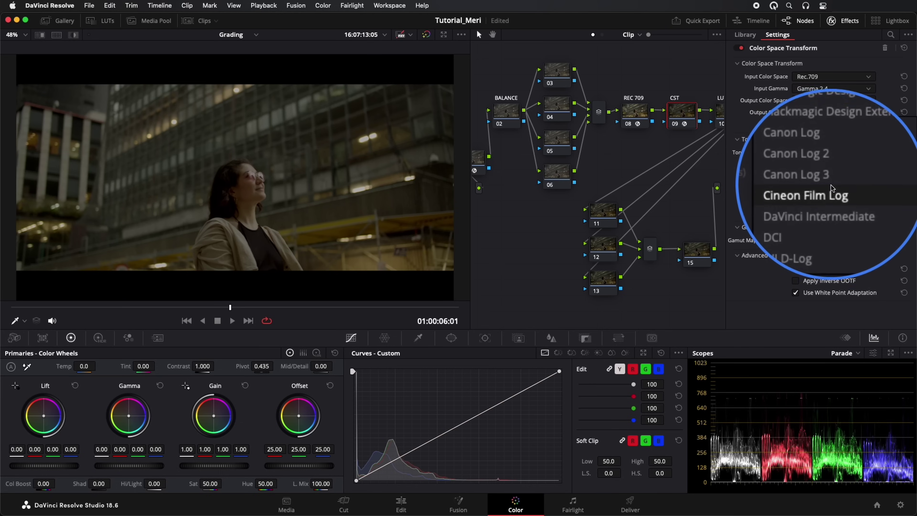
{"action": "left_click", "coordinate": [827, 188]}
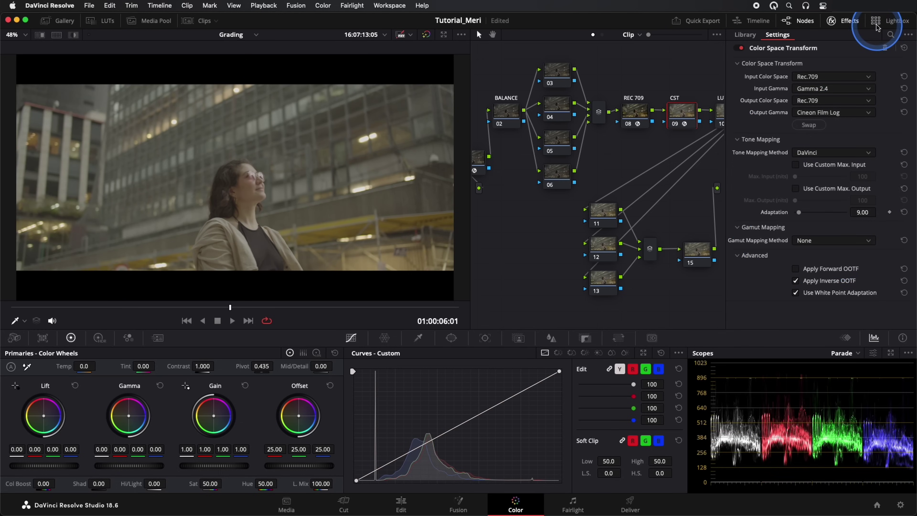
- Apply the Film Looks Rec709 Kodak 2383 D60 LUT to node 10 and scrub to preview
{"action": "left_click", "coordinate": [850, 21]}
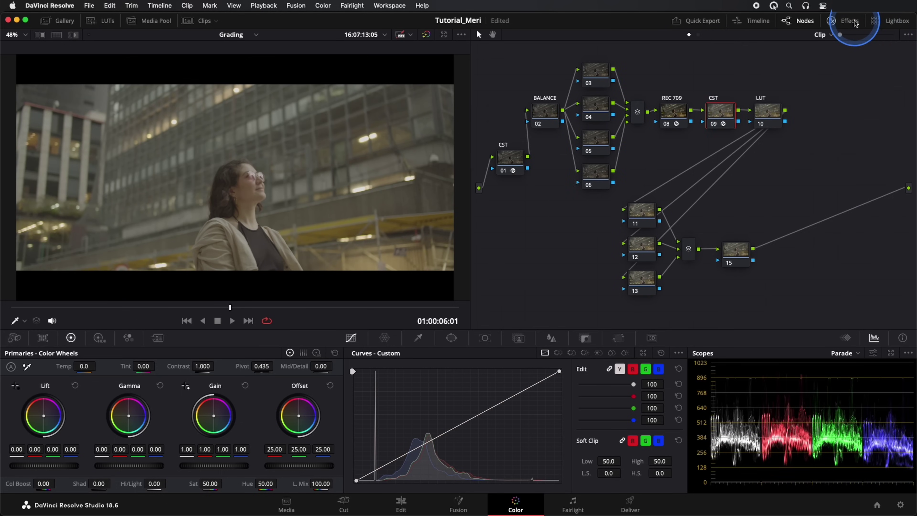
{"action": "right_click", "coordinate": [768, 115]}
{"action": "mouse_move", "coordinate": [791, 219]}
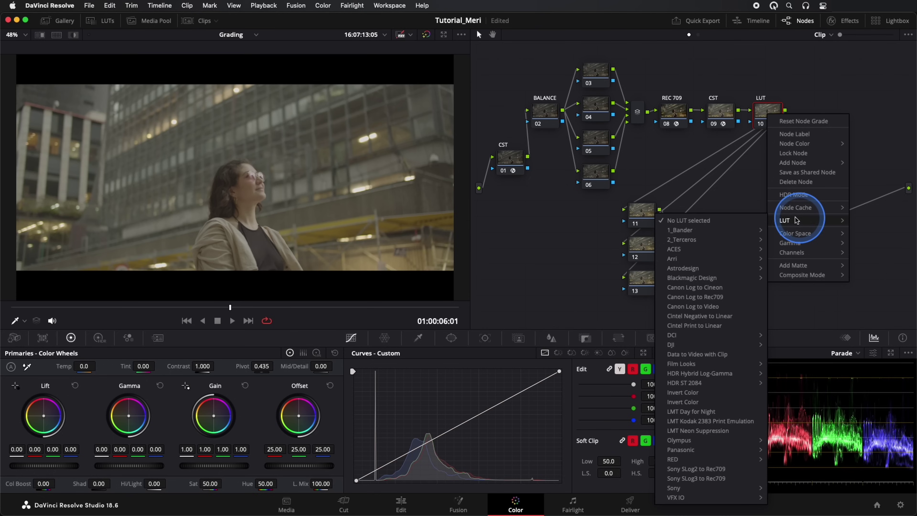
{"action": "mouse_move", "coordinate": [687, 364]}
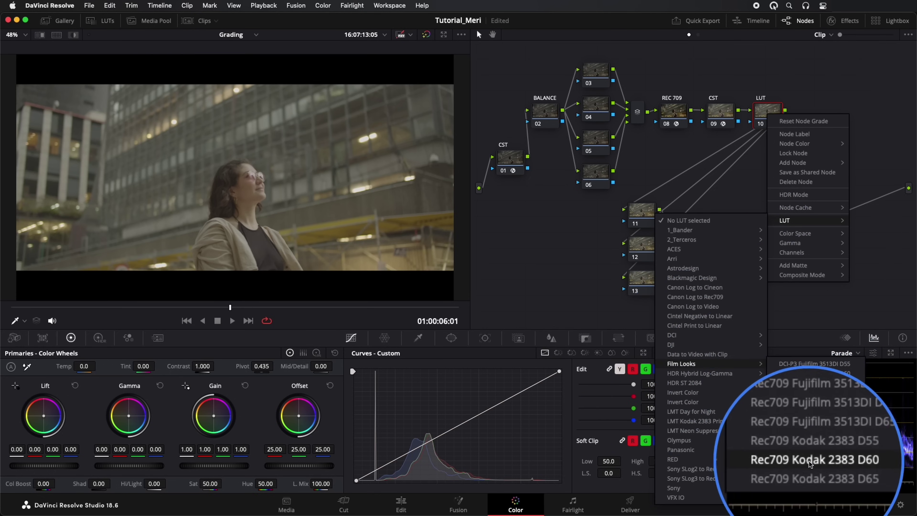
{"action": "left_click", "coordinate": [810, 470]}
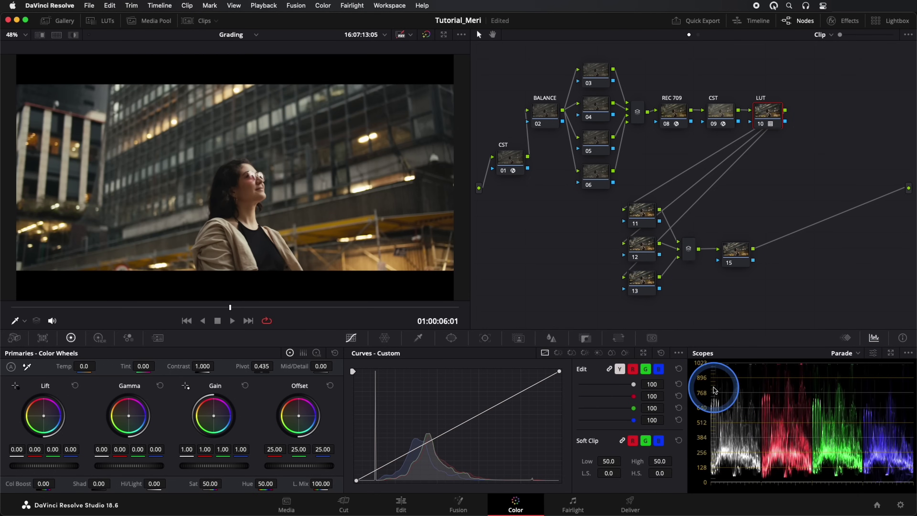
{"action": "left_click", "coordinate": [181, 307]}
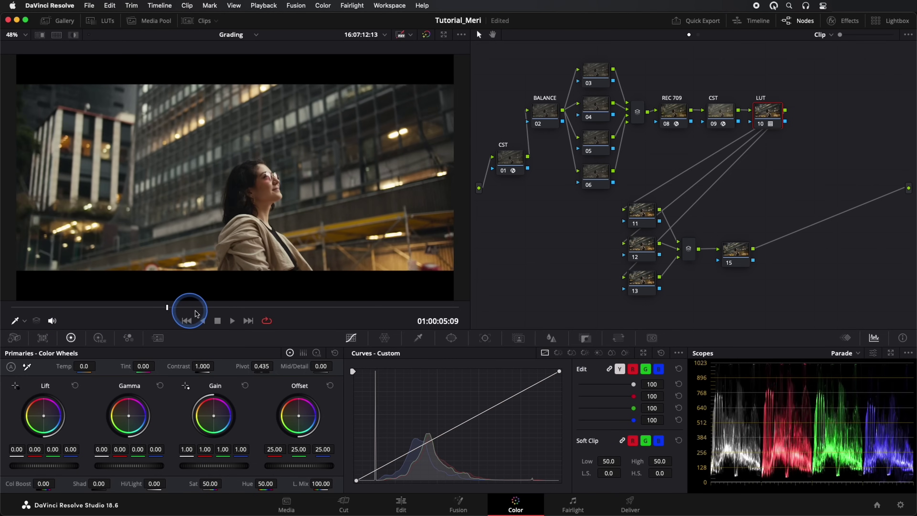
{"action": "left_click_drag", "start_coordinate": [201, 313], "coordinate": [226, 309]}
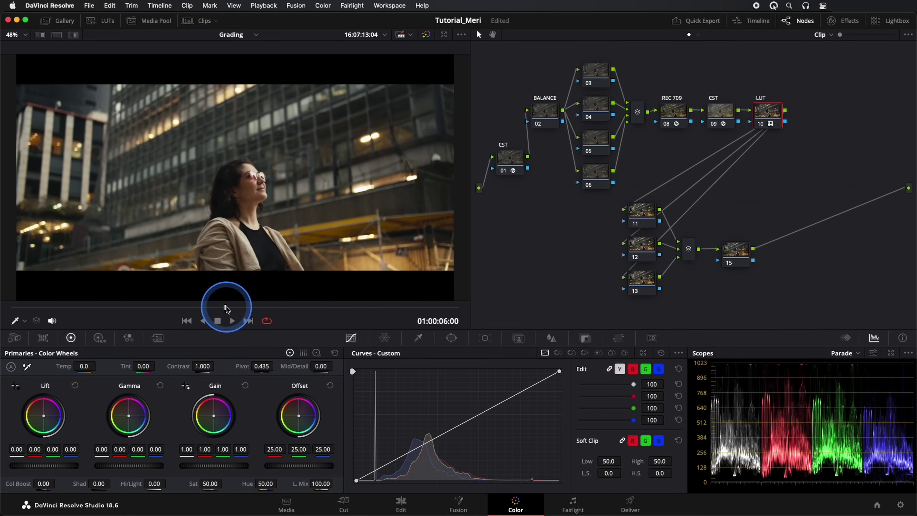
- On node 02, lower Gain to about 0.79 and raise Lift and Gamma to 0.01
{"action": "left_click", "coordinate": [545, 112]}
{"action": "left_click_drag", "start_coordinate": [546, 116], "coordinate": [539, 118]}
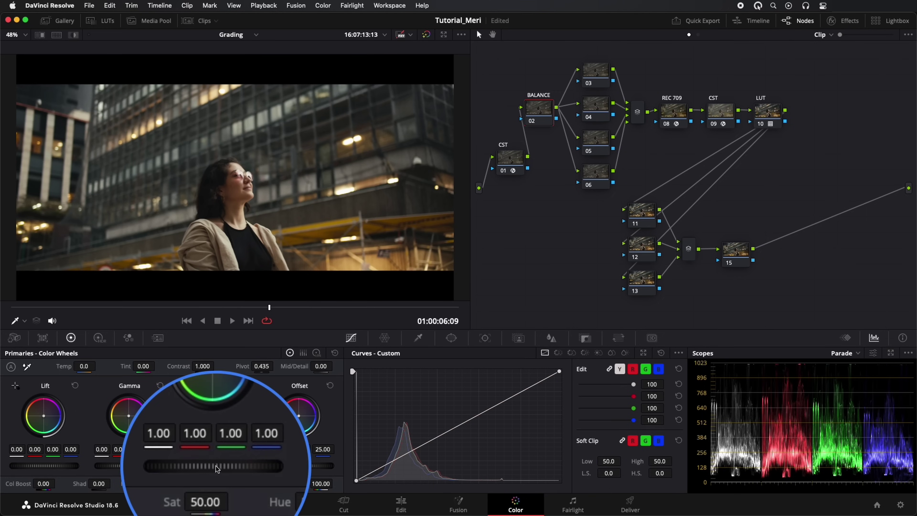
{"action": "left_click_drag", "start_coordinate": [226, 467], "coordinate": [204, 469]}
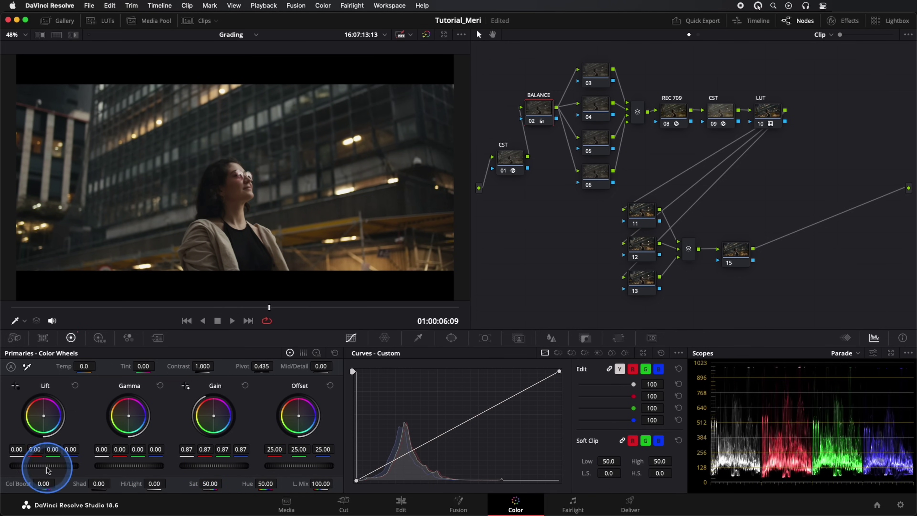
{"action": "left_click_drag", "start_coordinate": [41, 466], "coordinate": [45, 465]}
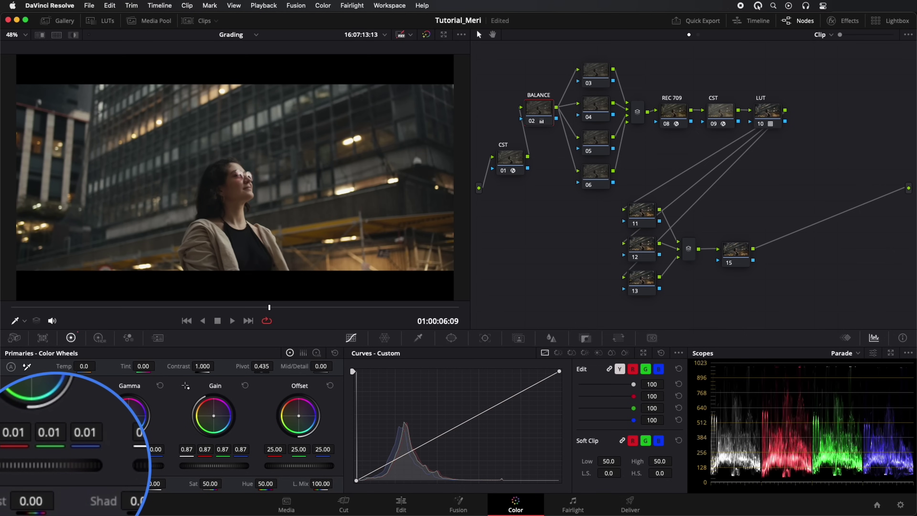
{"action": "left_click_drag", "start_coordinate": [140, 468], "coordinate": [131, 466]}
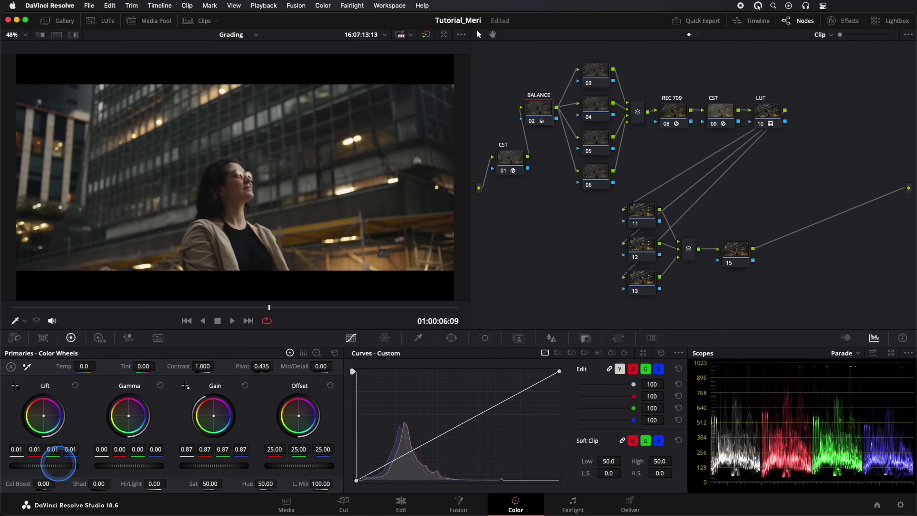
{"action": "left_click_drag", "start_coordinate": [219, 466], "coordinate": [193, 466]}
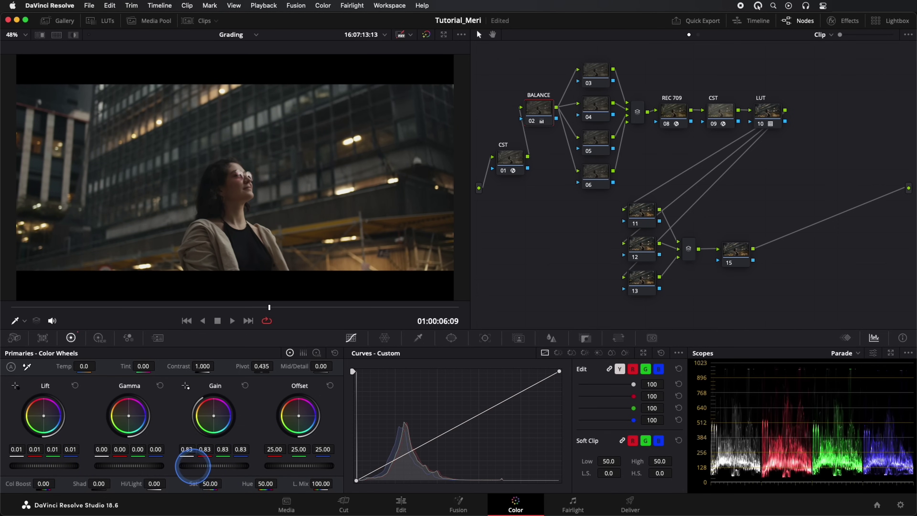
{"action": "left_click_drag", "start_coordinate": [127, 466], "coordinate": [143, 466]}
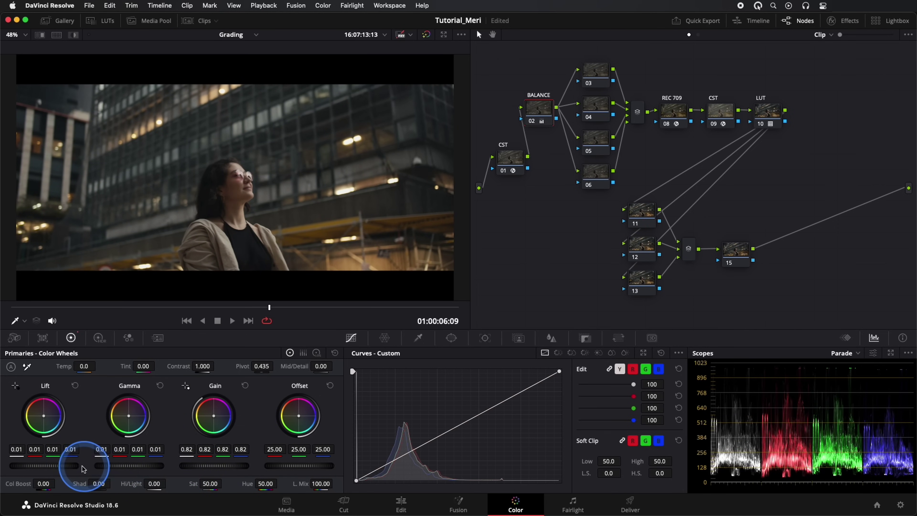
{"action": "left_click_drag", "start_coordinate": [54, 466], "coordinate": [64, 466]}
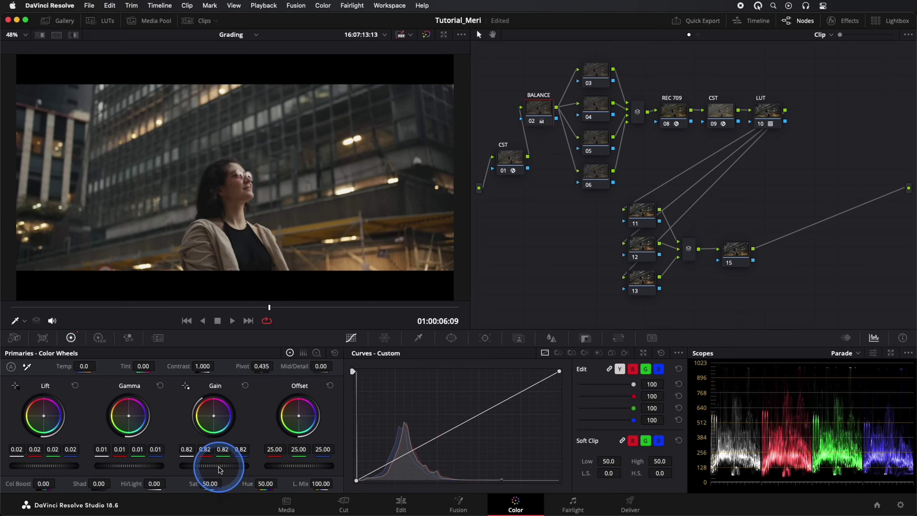
{"action": "left_click_drag", "start_coordinate": [202, 466], "coordinate": [187, 466]}
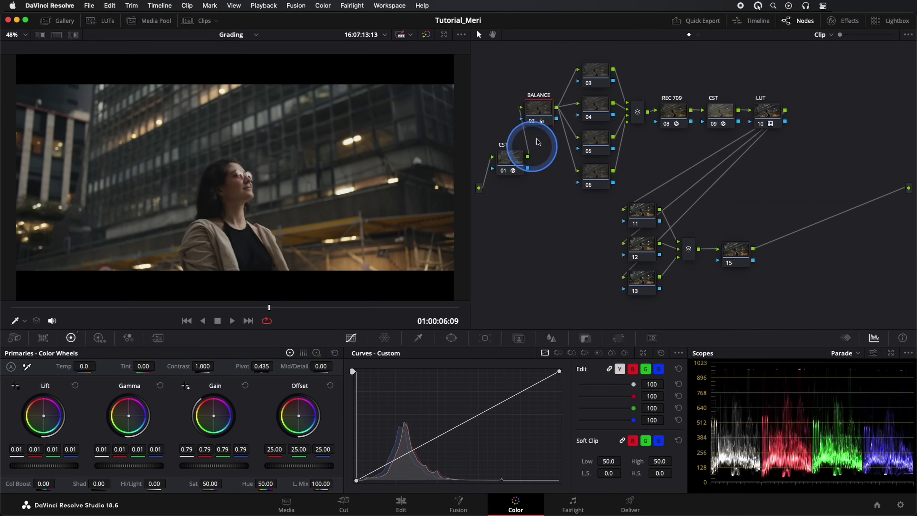
- Set the BALANCE node's Temp to -350.0
{"action": "left_click", "coordinate": [535, 115]}
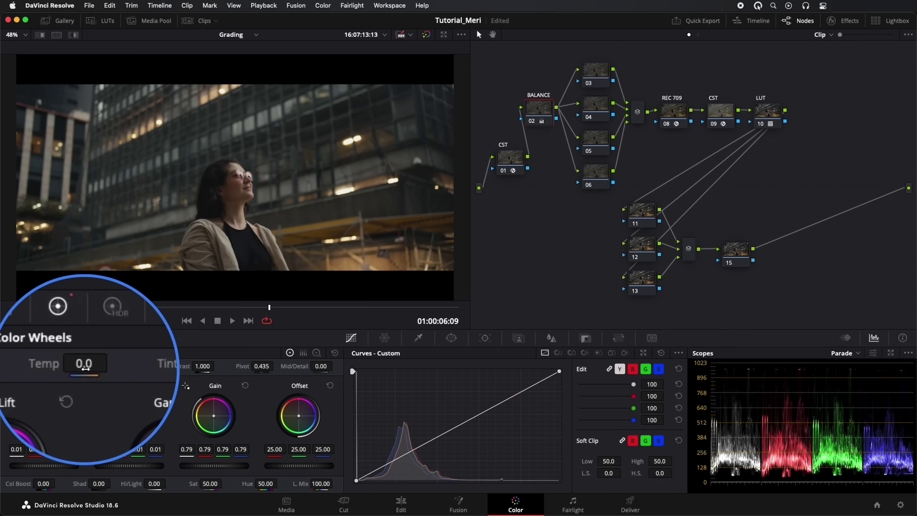
{"action": "mouse_move", "coordinate": [86, 369]}
{"action": "left_mouse_down"}
{"action": "mouse_move", "coordinate": [59, 368]}
{"action": "mouse_move", "coordinate": [83, 367]}
{"action": "left_mouse_up"}
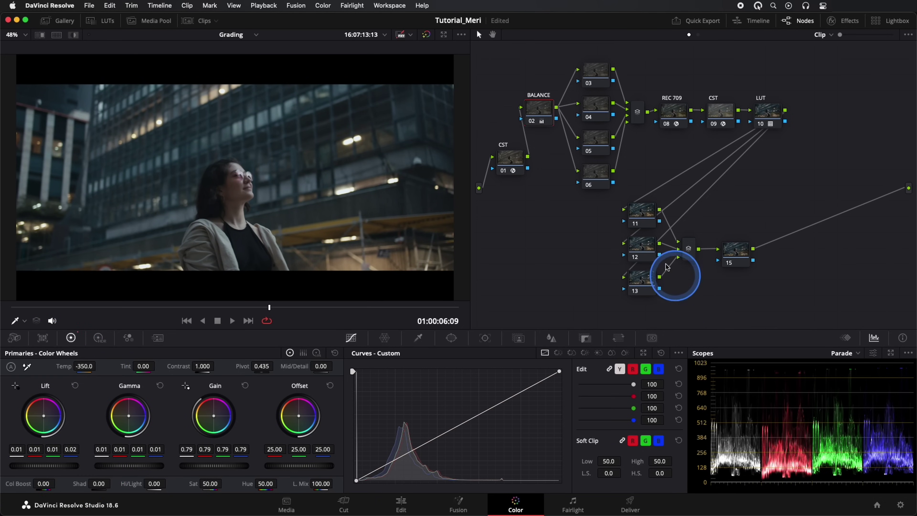
- Push node 11's Gain wheel toward orange: R 1.12, G 0.98, B 0.86
{"action": "left_click", "coordinate": [645, 219]}
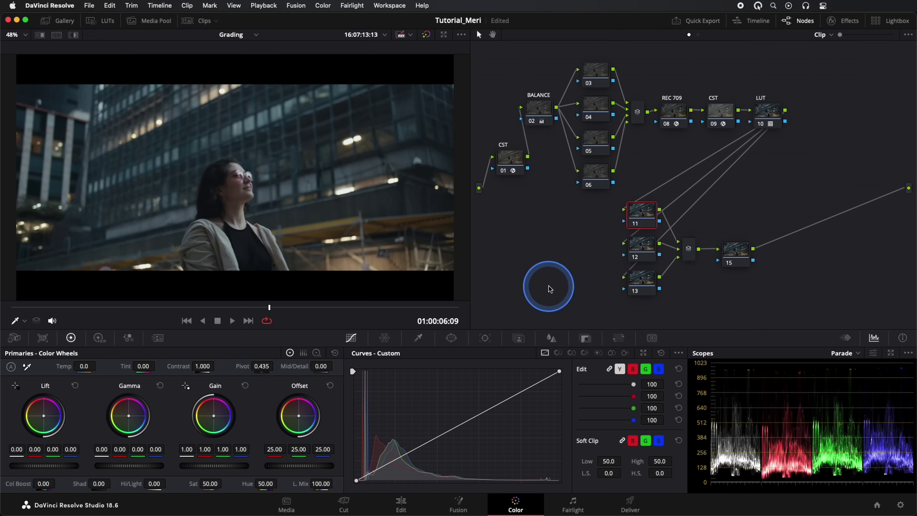
{"action": "left_click_drag", "start_coordinate": [214, 419], "coordinate": [212, 416]}
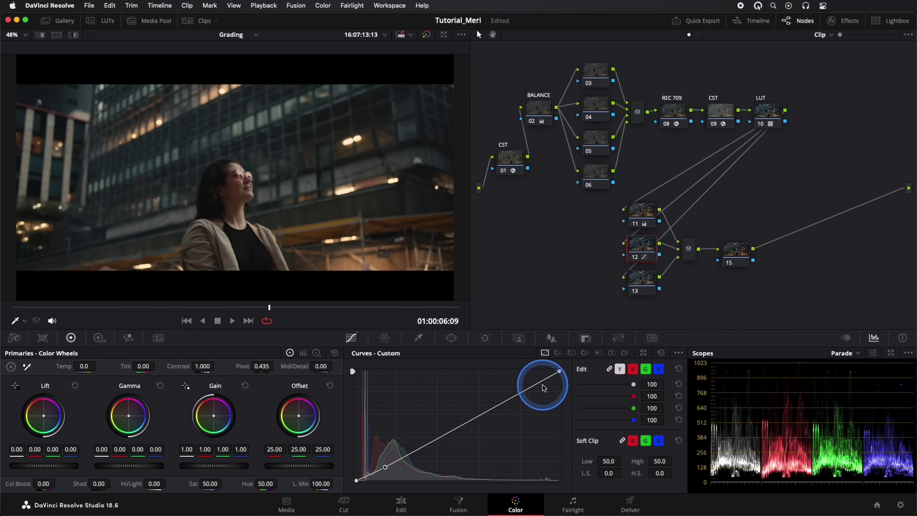
- Add an upper highlight point to node 12's custom curve, forming a gentle S-curve
{"action": "left_click", "coordinate": [520, 391]}
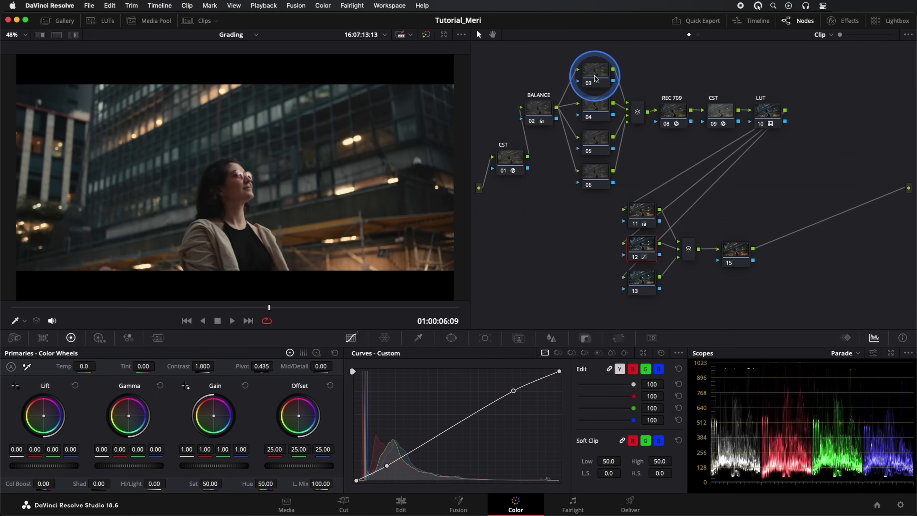
- Add a linear gradient window to node 03, moved upper right, rotated and softened
{"action": "left_click", "coordinate": [598, 82]}
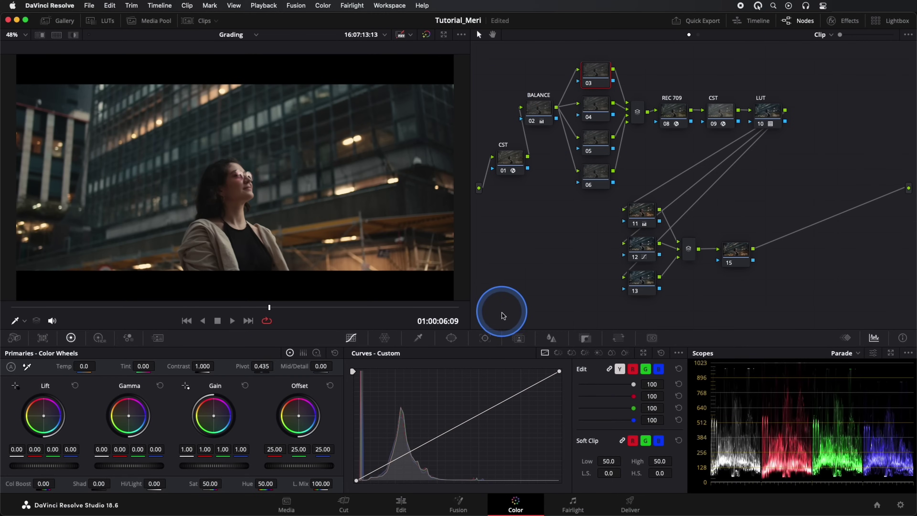
{"action": "left_click", "coordinate": [451, 338]}
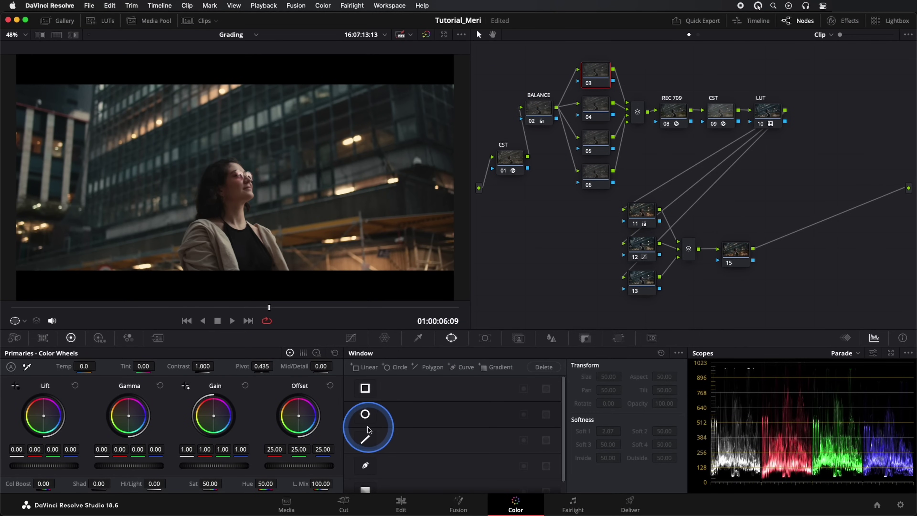
{"action": "left_click", "coordinate": [365, 478]}
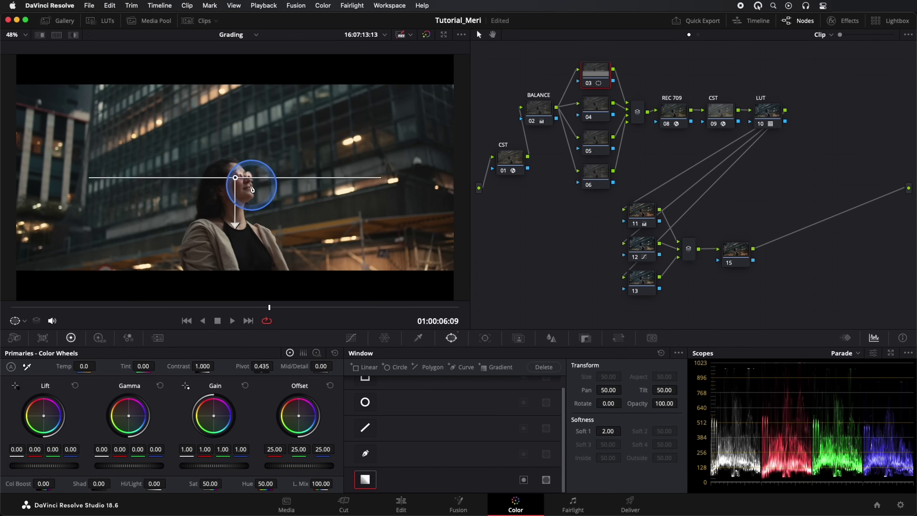
{"action": "left_click_drag", "start_coordinate": [237, 180], "coordinate": [395, 98]}
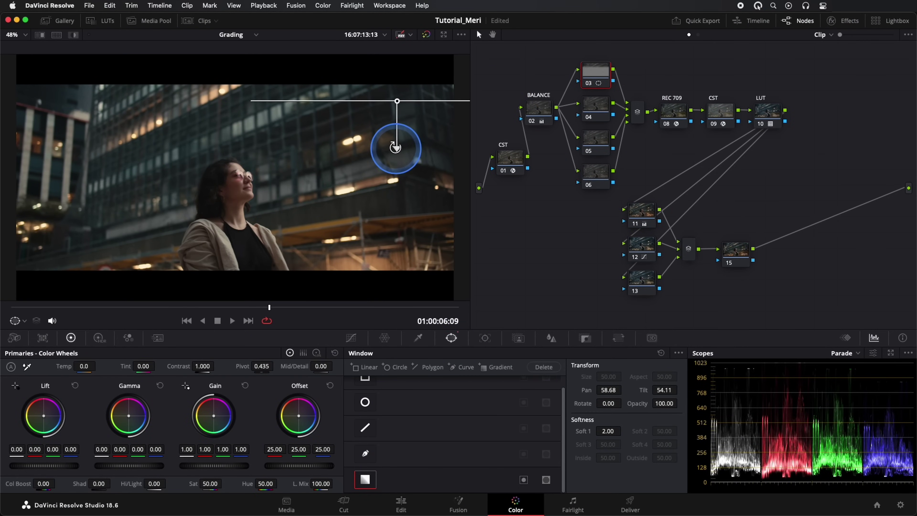
{"action": "left_click_drag", "start_coordinate": [401, 145], "coordinate": [308, 178]}
{"action": "left_click_drag", "start_coordinate": [396, 101], "coordinate": [386, 115]}
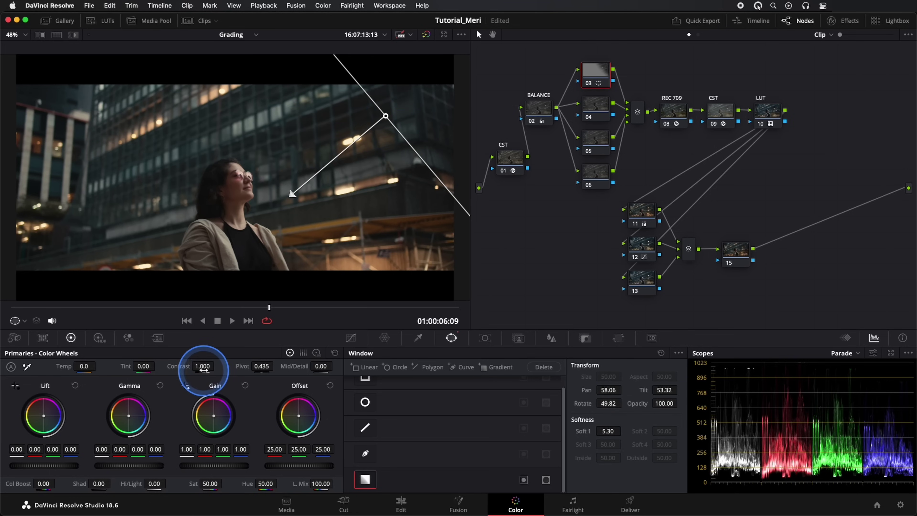
- Raise Contrast to 1.086 and Gain to 1.07 inside node 03's gradient
{"action": "left_click_drag", "start_coordinate": [202, 366], "coordinate": [203, 366]}
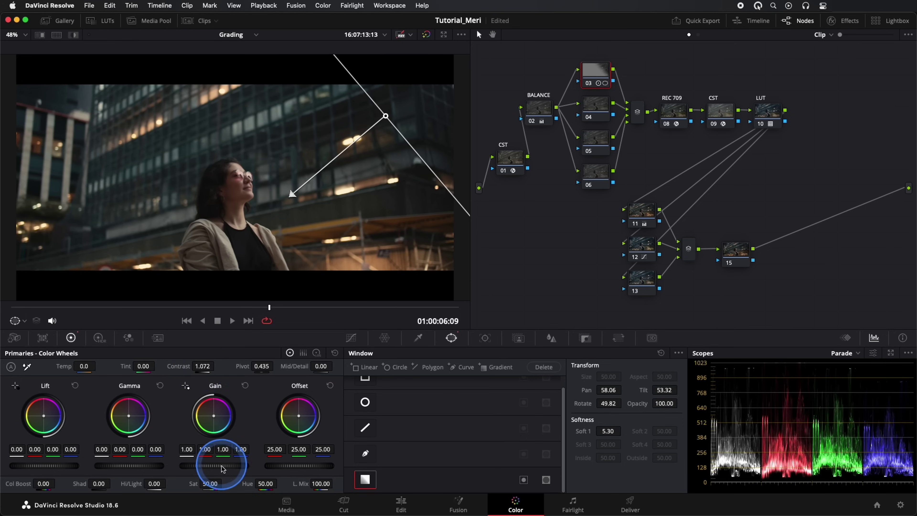
{"action": "left_click_drag", "start_coordinate": [210, 465], "coordinate": [237, 467]}
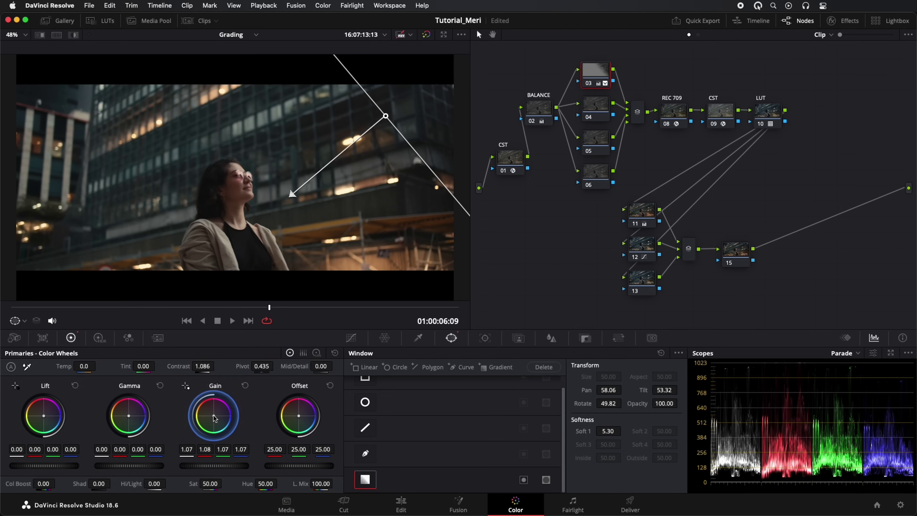
{"action": "left_click", "coordinate": [595, 109]}
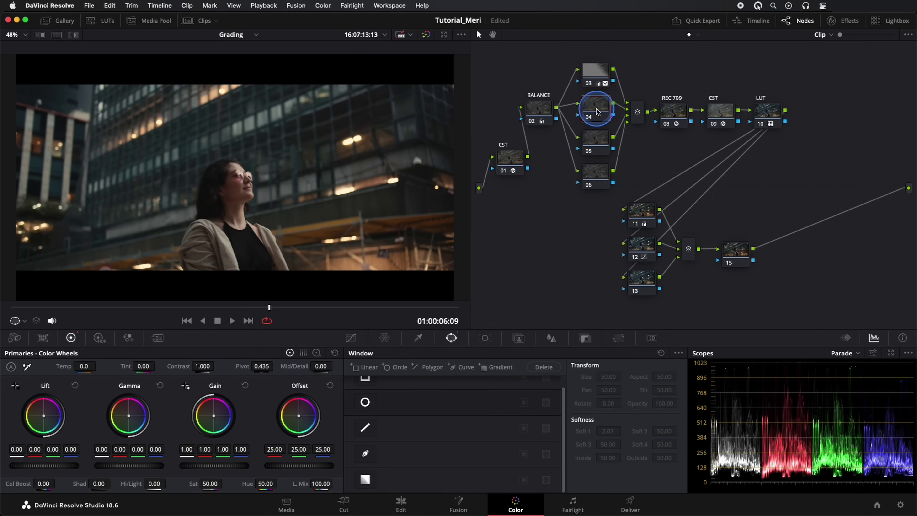
- Add a tall oval circle window over the left building on node 04, with Contrast 1.064 and Gain 1.03
{"action": "left_click", "coordinate": [366, 405]}
{"action": "left_click_drag", "start_coordinate": [265, 186], "coordinate": [182, 151]}
{"action": "left_click_drag", "start_coordinate": [87, 204], "coordinate": [86, 235]}
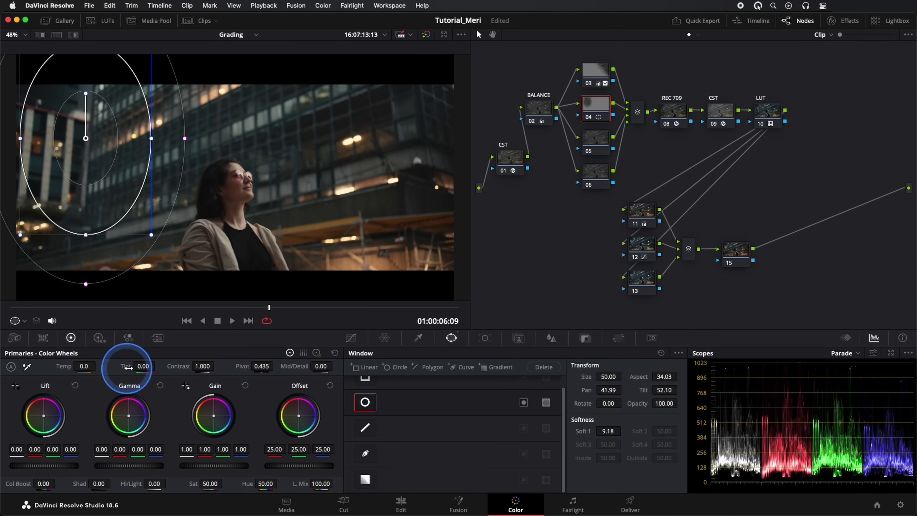
{"action": "left_click_drag", "start_coordinate": [198, 366], "coordinate": [214, 365]}
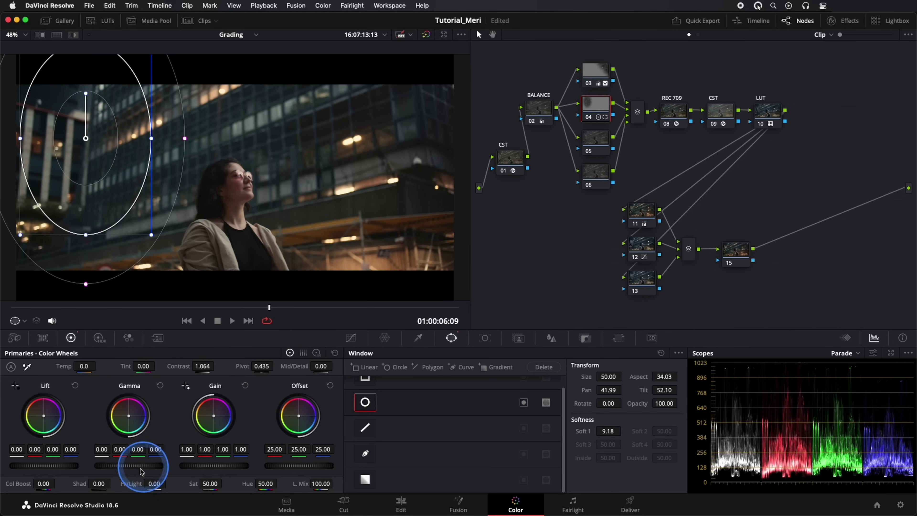
{"action": "mouse_move", "coordinate": [211, 466]}
{"action": "left_mouse_down"}
{"action": "mouse_move", "coordinate": [225, 464]}
{"action": "mouse_move", "coordinate": [213, 466]}
{"action": "left_mouse_up"}
{"action": "left_click", "coordinate": [351, 337]}
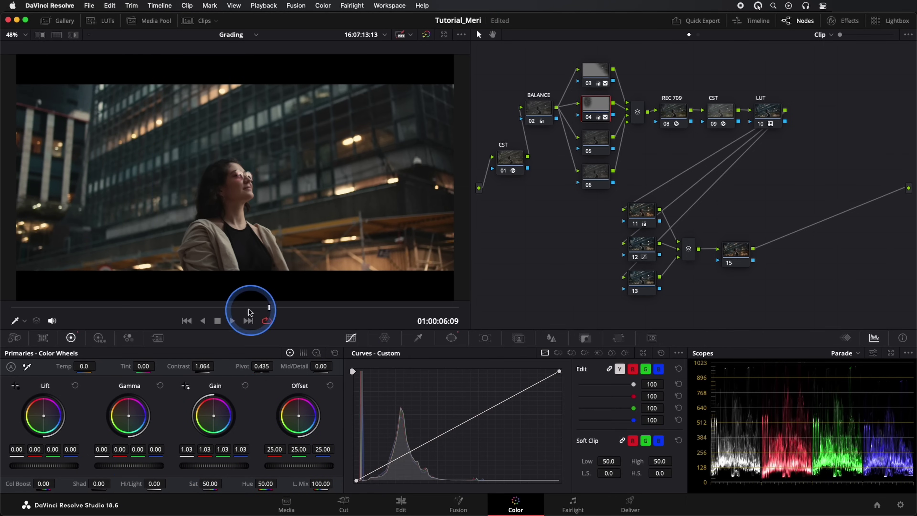
- Play to 01:00:06:04 and check the BALANCE node and node 11's gain (1.14, 0.98, 0.81)
{"action": "left_click_drag", "start_coordinate": [246, 307], "coordinate": [107, 311]}
{"action": "key", "text": "space"}
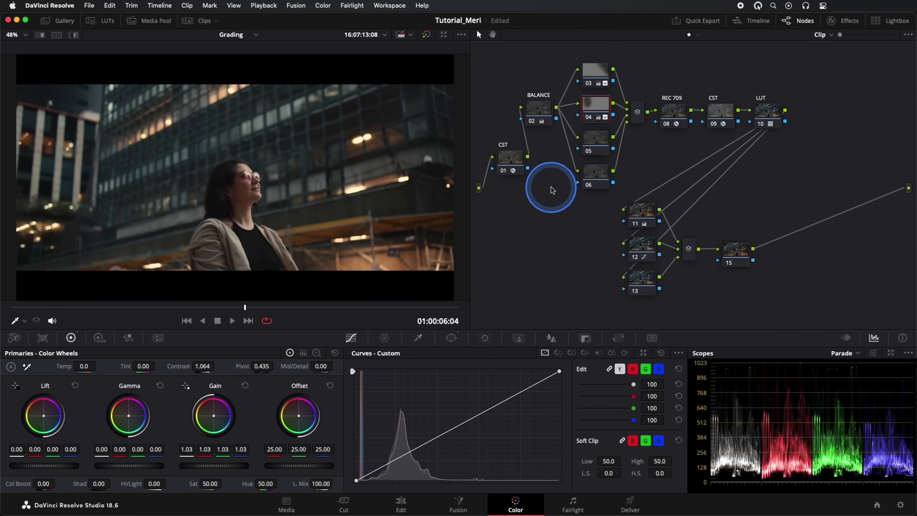
{"action": "left_click", "coordinate": [538, 107]}
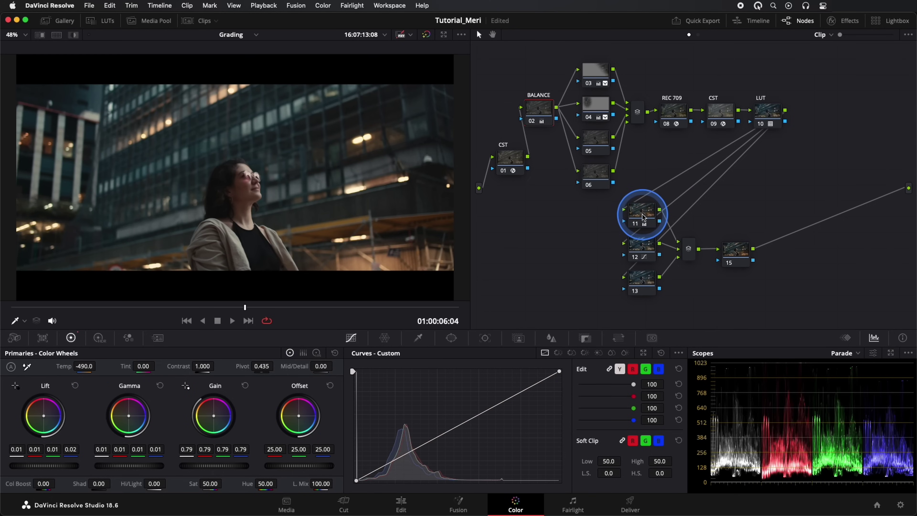
{"action": "left_click", "coordinate": [643, 217]}
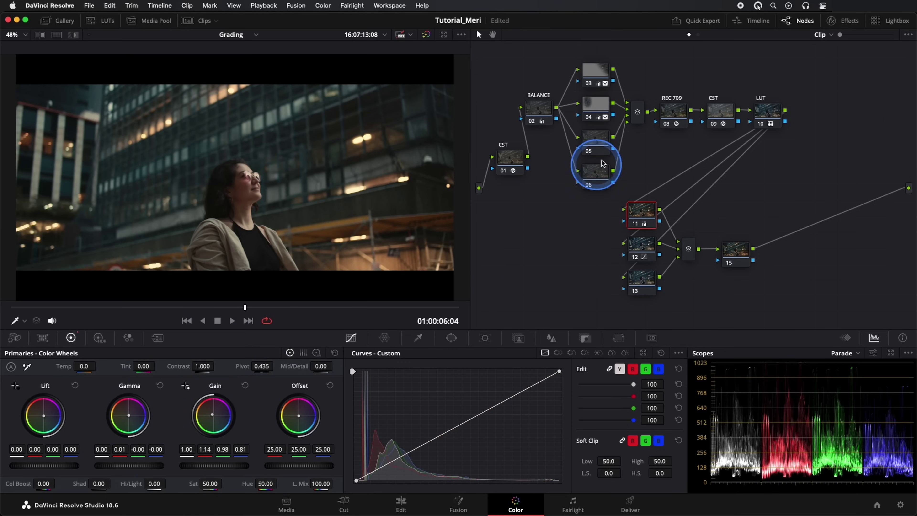
- Set node 05's composite mode to Softlight
{"action": "left_click", "coordinate": [597, 144]}
{"action": "right_click", "coordinate": [597, 145]}
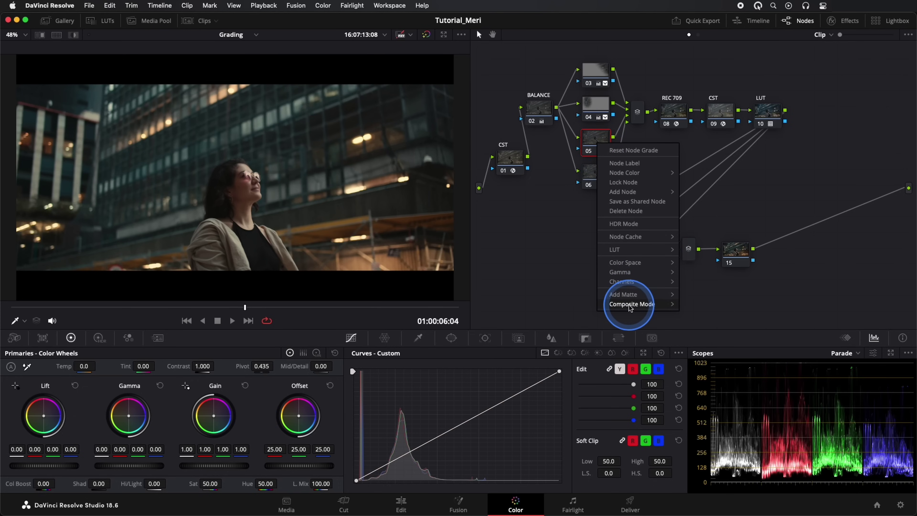
{"action": "mouse_move", "coordinate": [635, 304]}
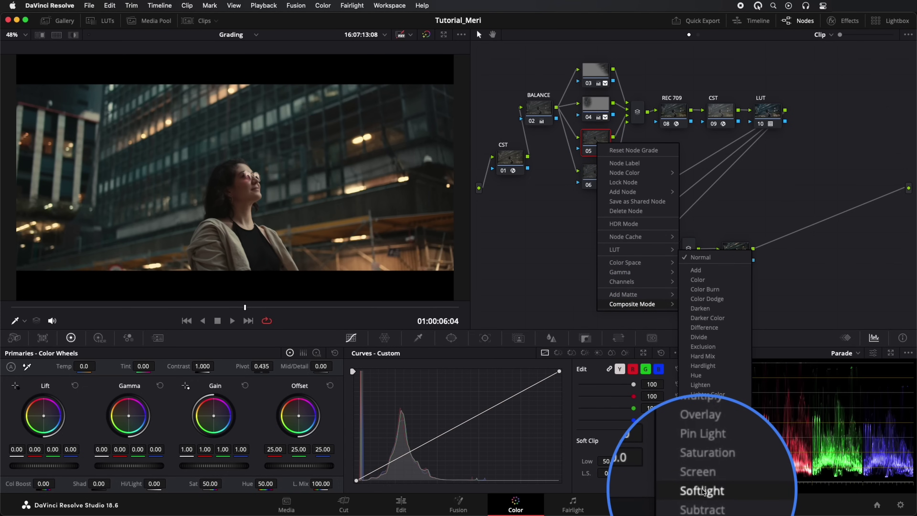
{"action": "left_click", "coordinate": [702, 452]}
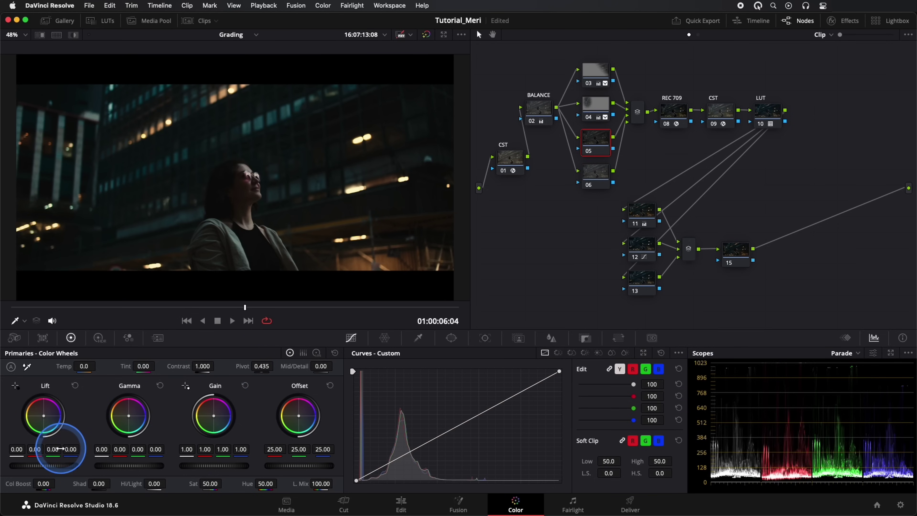
- Set node 05's Lift to 0.13, Gamma to 0.03 and Saturation to 9.40
{"action": "left_click_drag", "start_coordinate": [45, 464], "coordinate": [59, 464]}
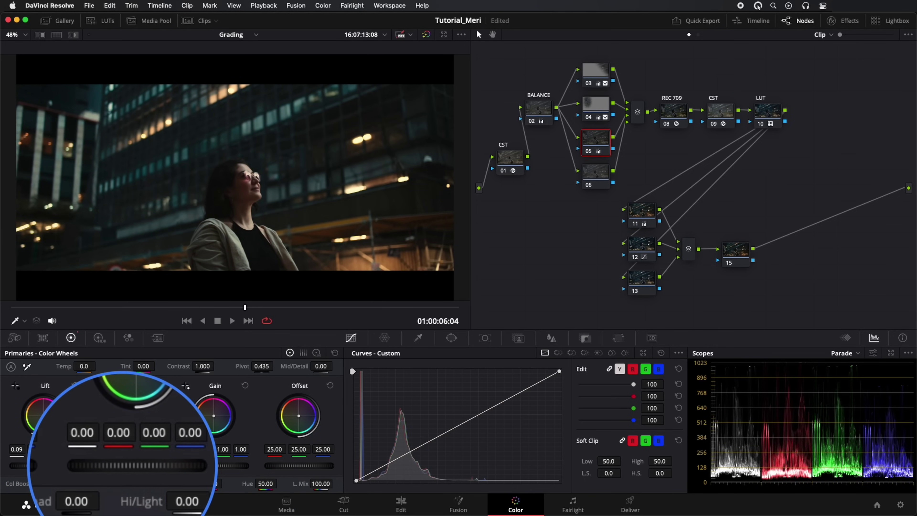
{"action": "left_click_drag", "start_coordinate": [116, 466], "coordinate": [155, 465]}
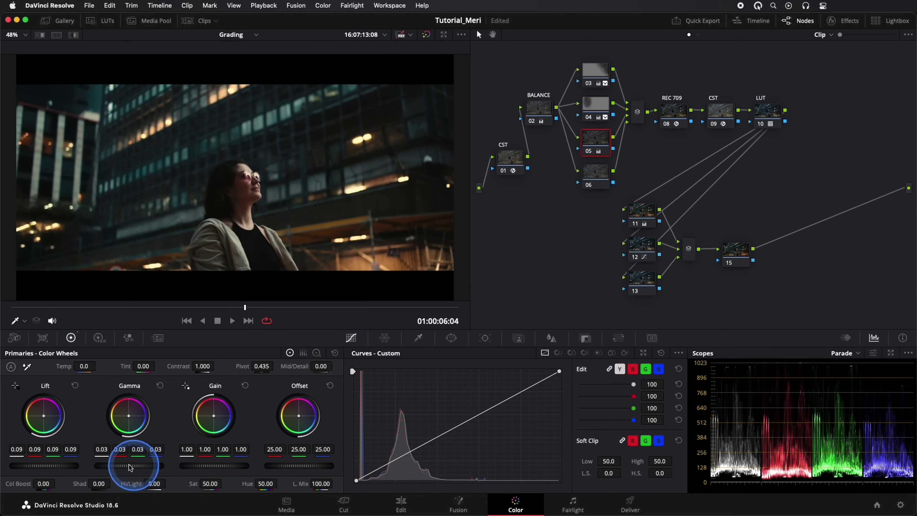
{"action": "left_click_drag", "start_coordinate": [20, 466], "coordinate": [80, 465]}
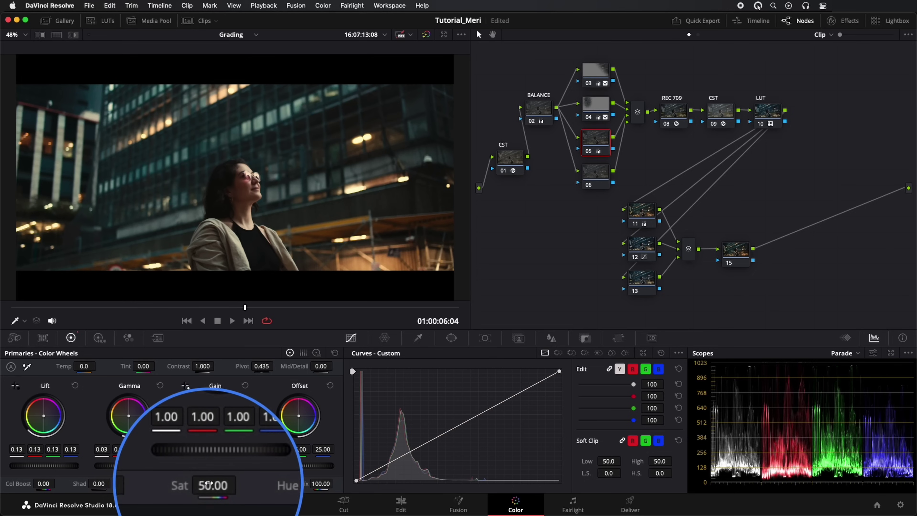
{"action": "left_click_drag", "start_coordinate": [211, 483], "coordinate": [92, 480]}
- Blur node 05 with Radius 0.92 on all three channels
{"action": "left_click", "coordinate": [552, 341]}
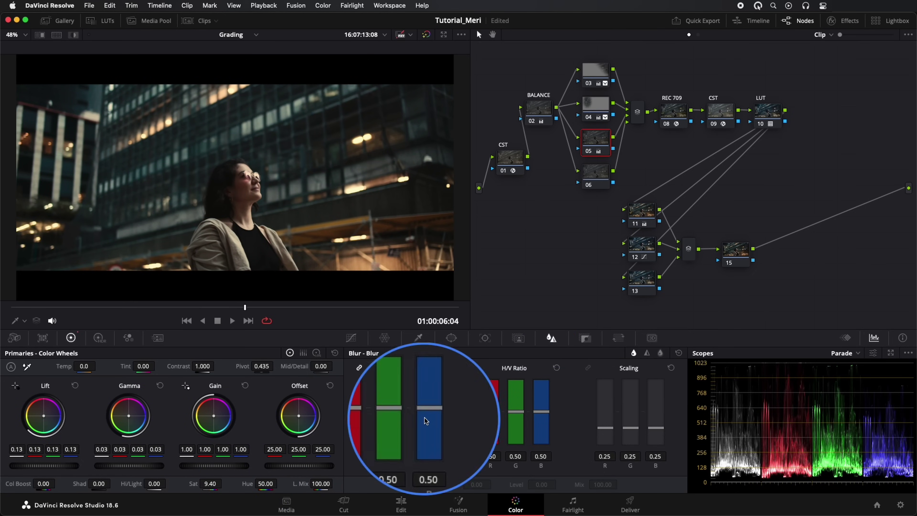
{"action": "left_click_drag", "start_coordinate": [430, 414], "coordinate": [430, 390]}
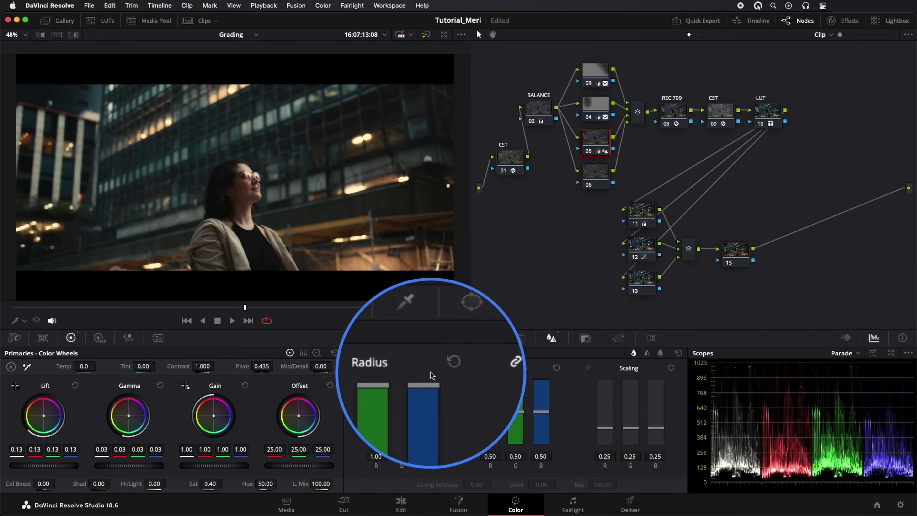
{"action": "left_click_drag", "start_coordinate": [432, 348], "coordinate": [430, 378]}
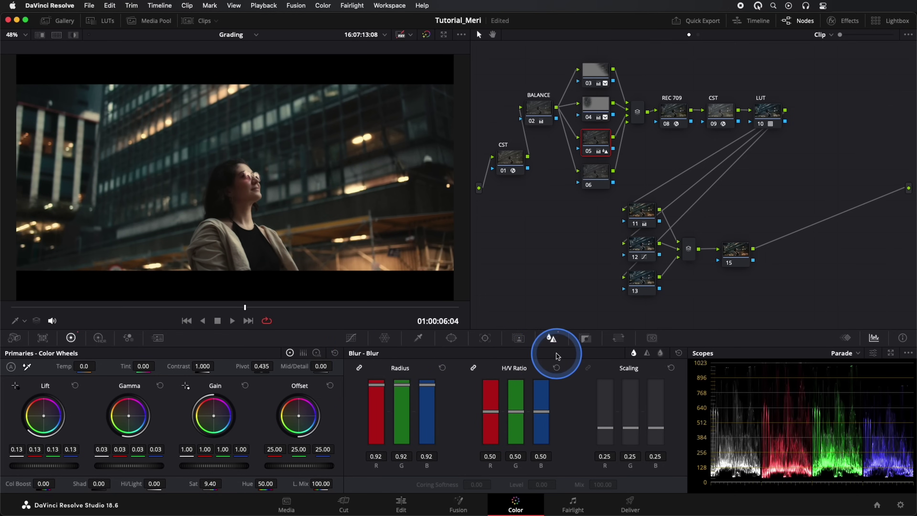
- Lower node 05's Key Output Gain to 0.284
{"action": "left_click", "coordinate": [586, 338]}
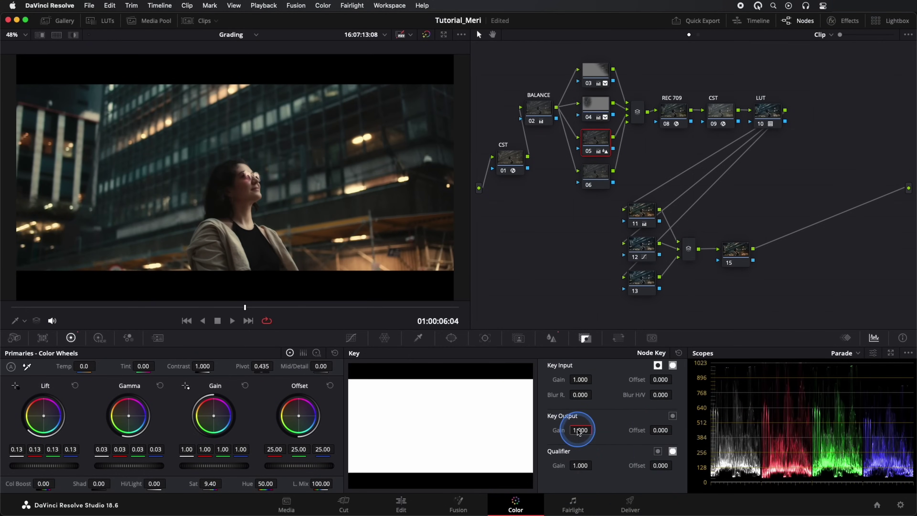
{"action": "left_click_drag", "start_coordinate": [575, 434], "coordinate": [222, 407]}
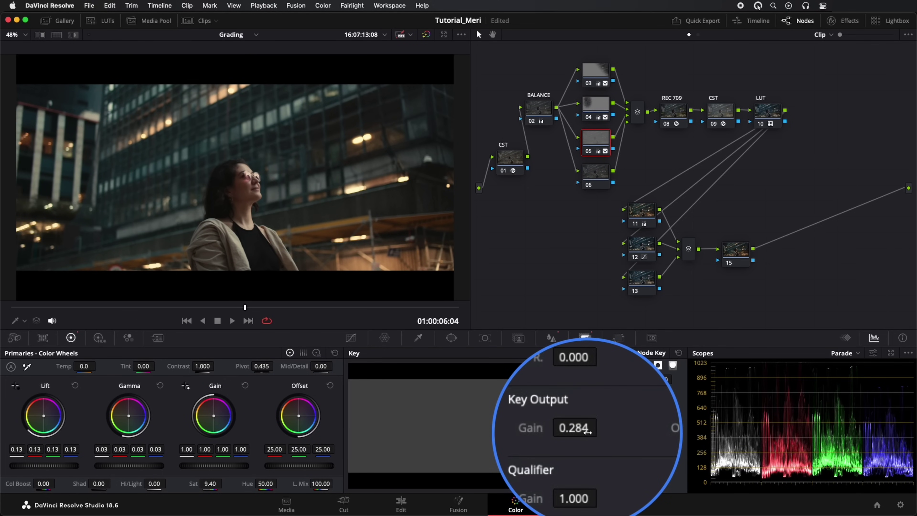
- Select node 13 and pick Aperture Diffraction from Resolve FX Light in the Effects Library
{"action": "left_click", "coordinate": [352, 337]}
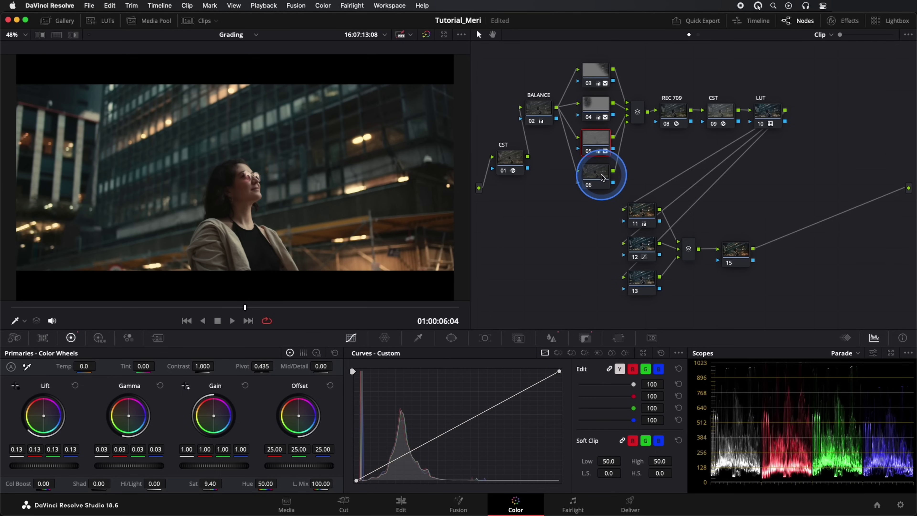
{"action": "left_click", "coordinate": [639, 274]}
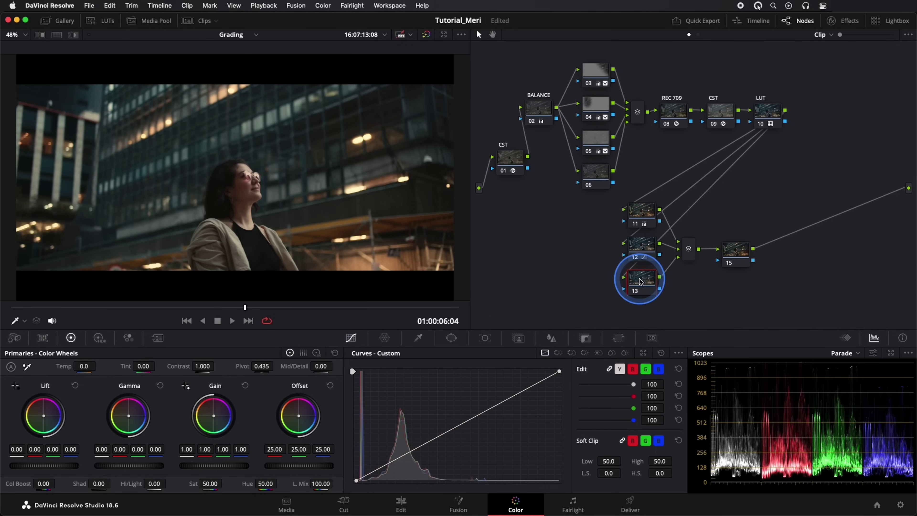
{"action": "left_click", "coordinate": [809, 125]}
{"action": "left_click", "coordinate": [844, 21]}
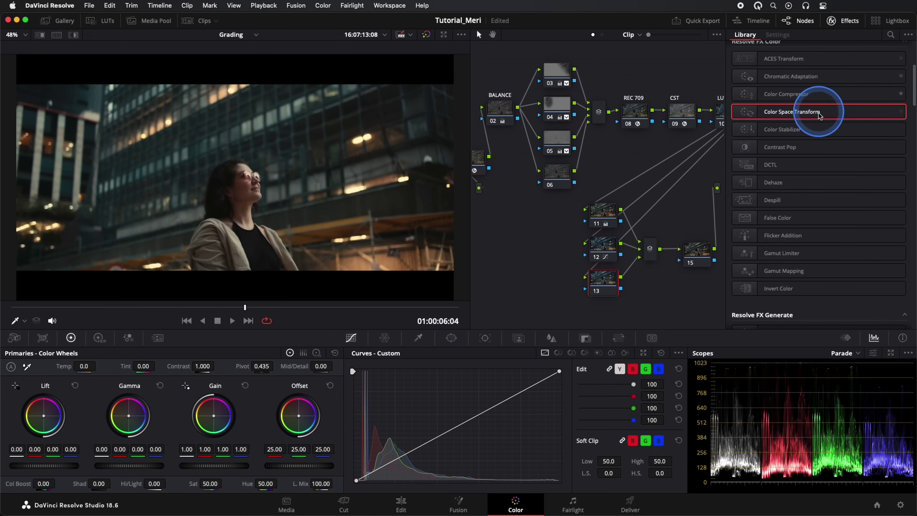
{"action": "scroll", "coordinate": [817, 123], "scroll_direction": "up", "scroll_amount": 5}
{"action": "scroll", "coordinate": [818, 130], "scroll_direction": "down", "scroll_amount": 10}
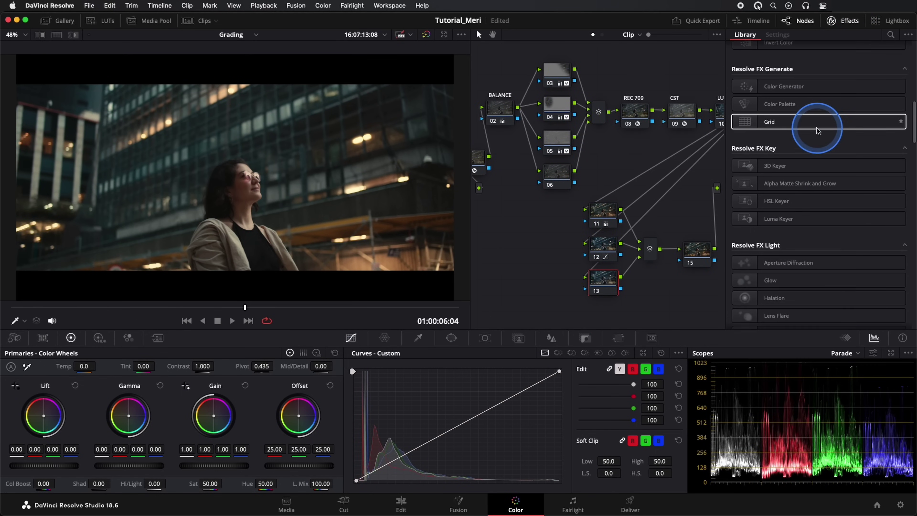
{"action": "left_click", "coordinate": [783, 145]}
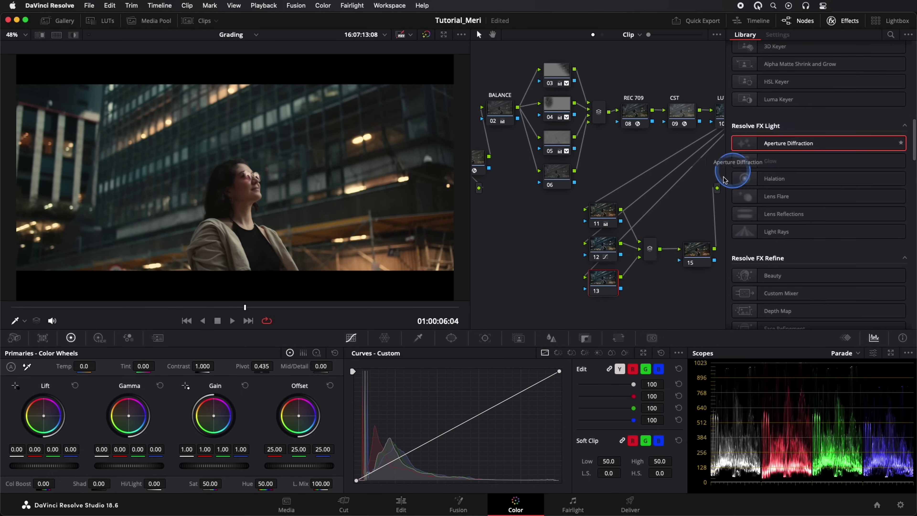
- Apply Aperture Diffraction to node 13: Half quality, aperture 10, curvature 0.725, brightness 0.349, colorize 1
{"action": "left_click_drag", "start_coordinate": [593, 290], "coordinate": [594, 291]}
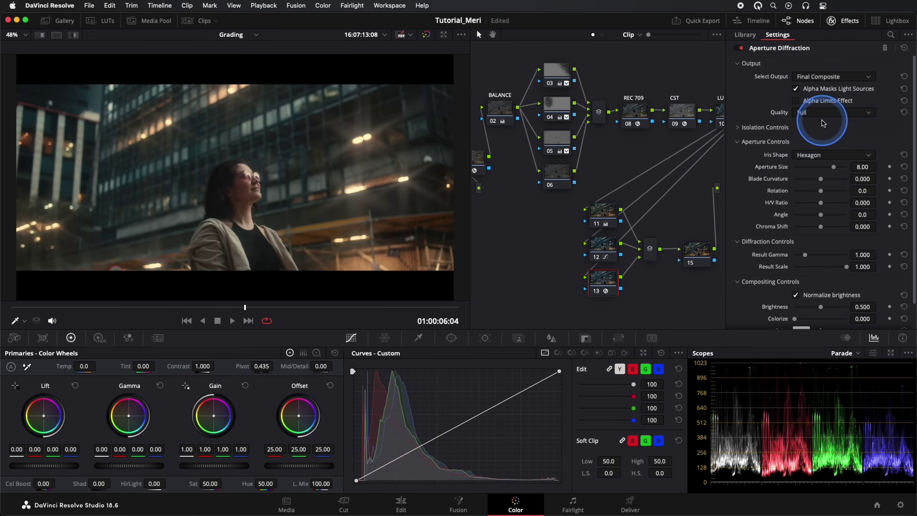
{"action": "left_click", "coordinate": [817, 135]}
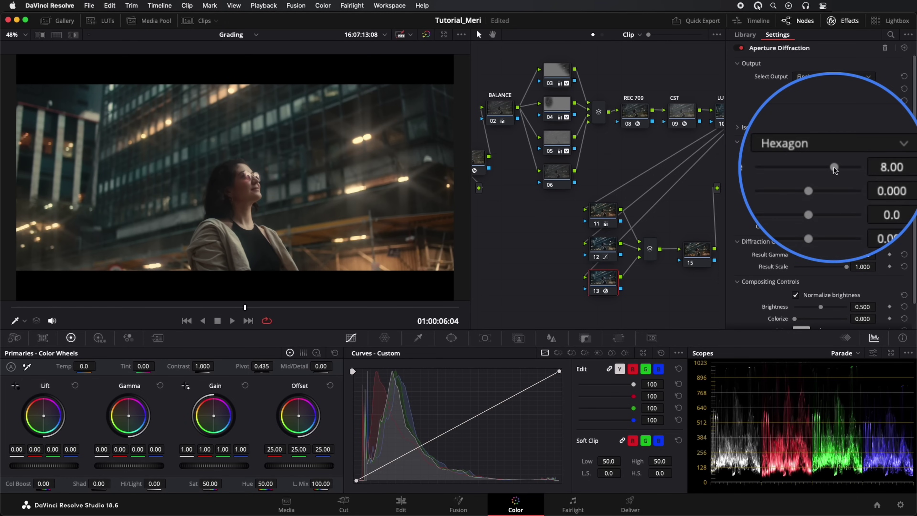
{"action": "left_click_drag", "start_coordinate": [834, 168], "coordinate": [847, 167]}
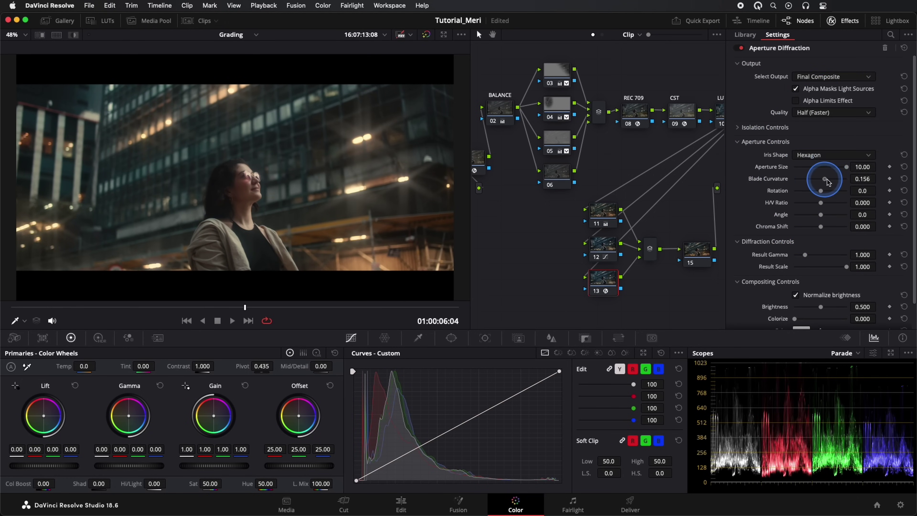
{"action": "left_click_drag", "start_coordinate": [828, 179], "coordinate": [855, 180]}
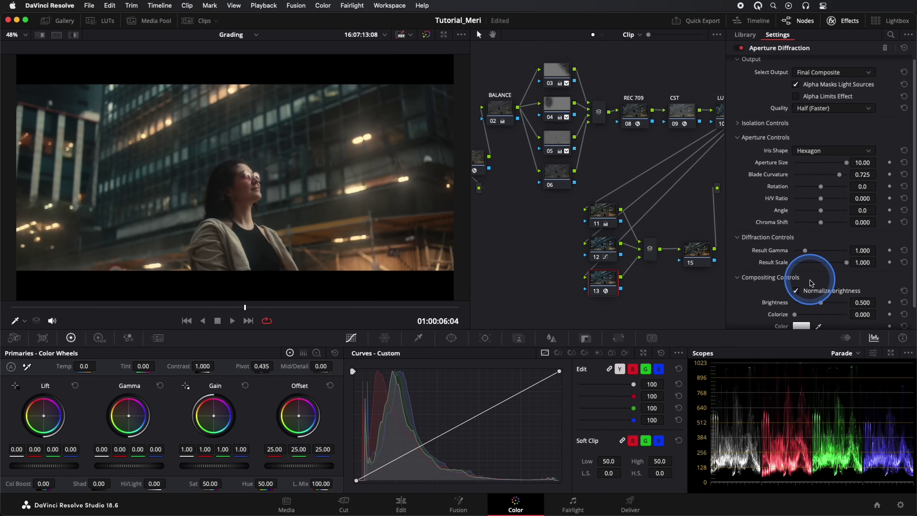
{"action": "scroll", "coordinate": [817, 247], "scroll_direction": "down", "scroll_amount": 2}
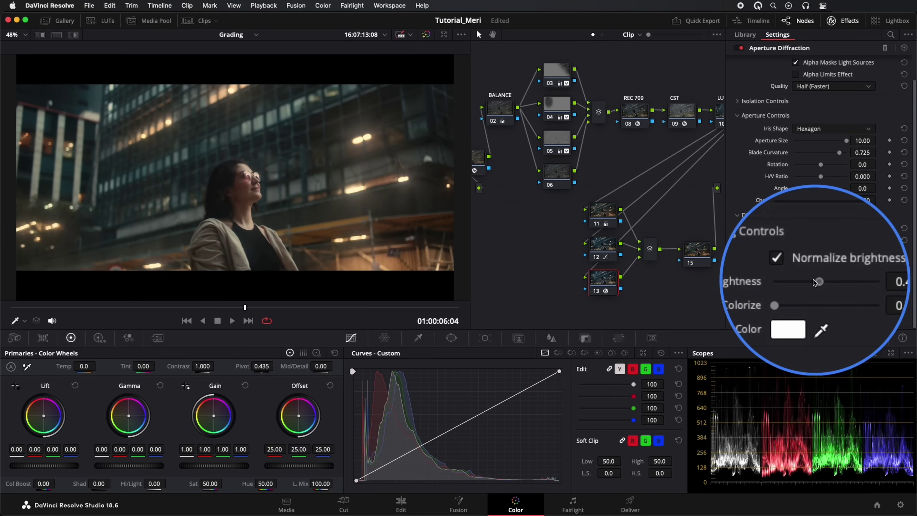
{"action": "left_click_drag", "start_coordinate": [820, 280], "coordinate": [800, 281]}
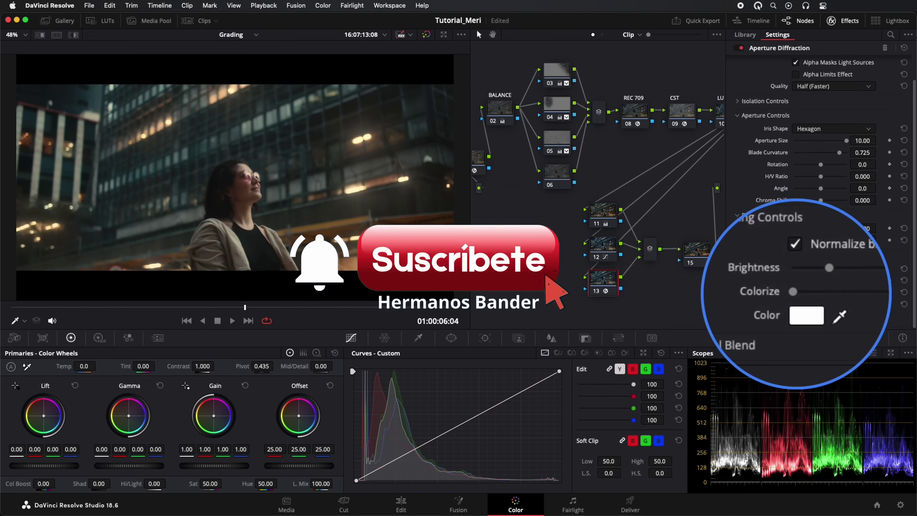
{"action": "left_click_drag", "start_coordinate": [794, 292], "coordinate": [847, 293]}
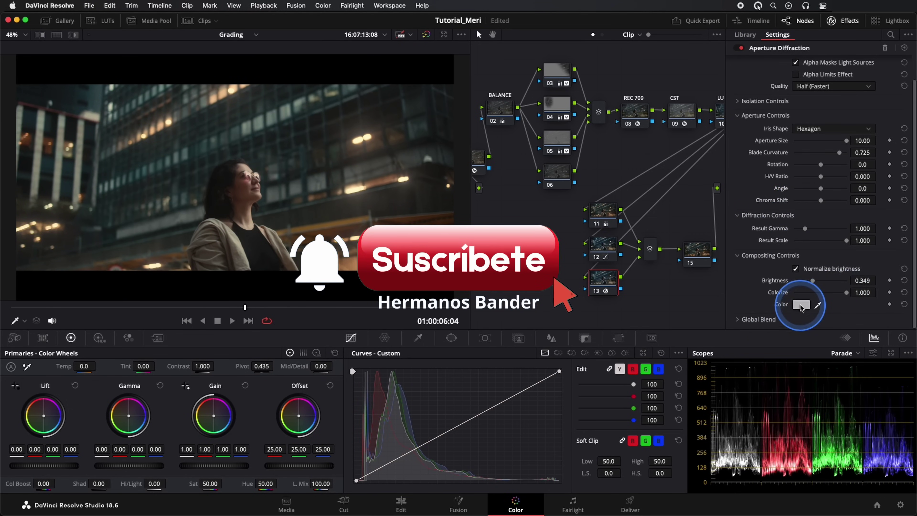
- Tint the aperture diffraction flares a peach colour
{"action": "left_click", "coordinate": [805, 304]}
{"action": "left_click", "coordinate": [773, 274]}
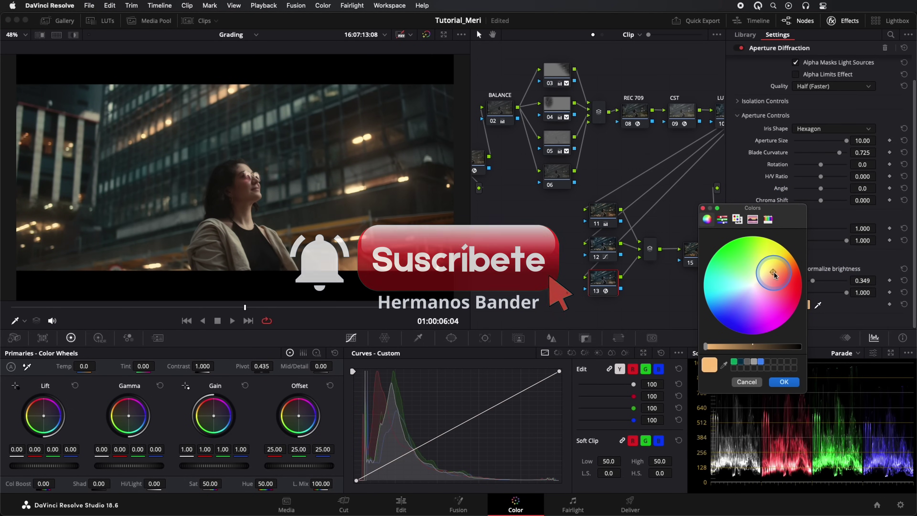
{"action": "left_click", "coordinate": [782, 382]}
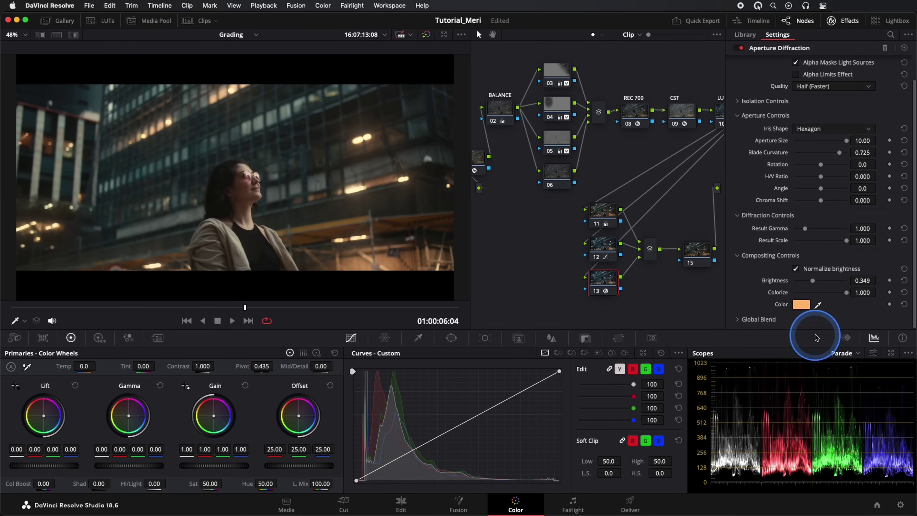
- Raise the flares' result gamma and brightness to 0.449, adjust the H/V ratio, and lower Global Blend to 0.789
{"action": "left_click_drag", "start_coordinate": [807, 231], "coordinate": [817, 231]}
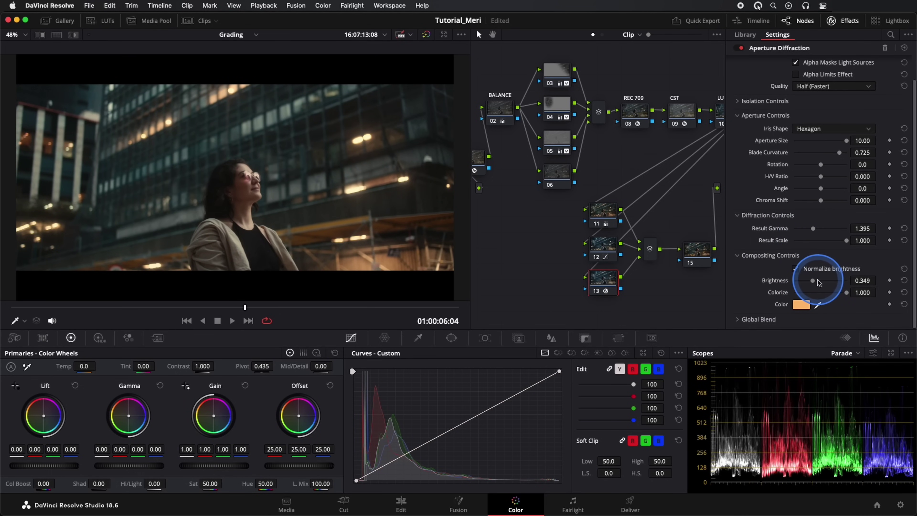
{"action": "left_click_drag", "start_coordinate": [812, 280], "coordinate": [824, 281]}
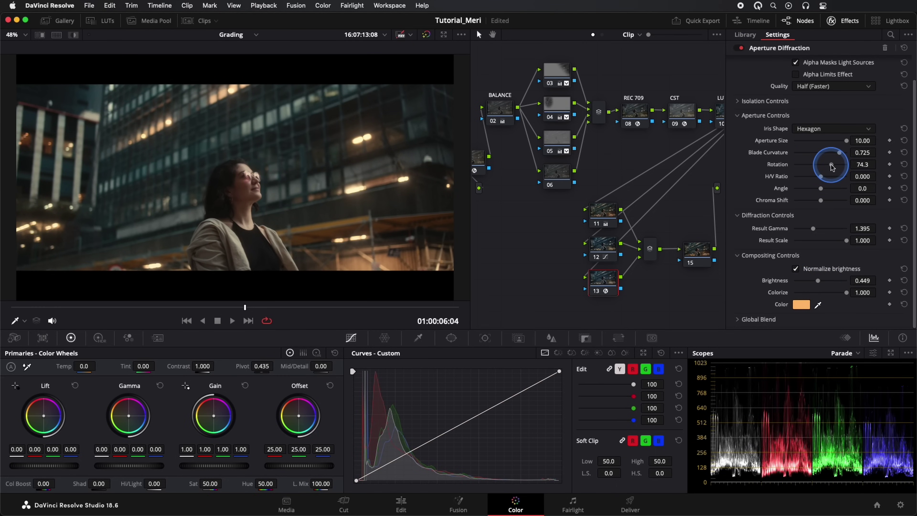
{"action": "left_click_drag", "start_coordinate": [824, 179], "coordinate": [815, 176]}
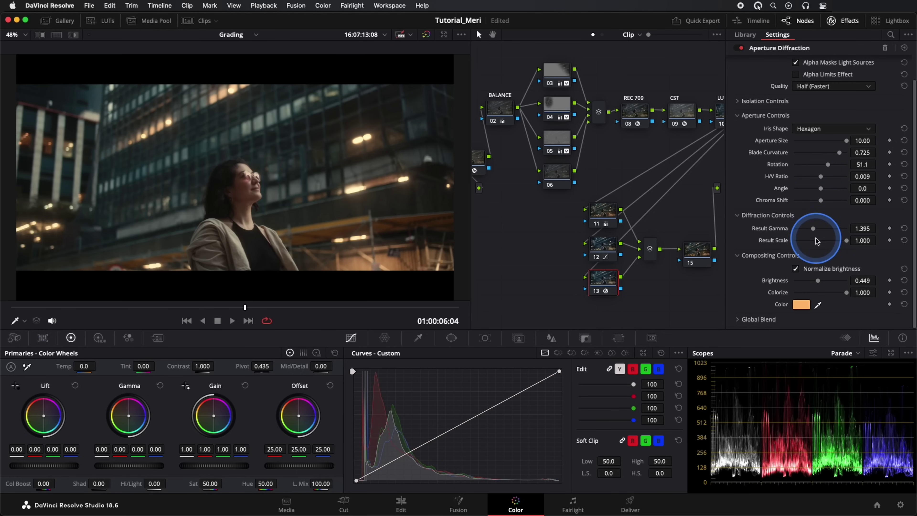
{"action": "left_click", "coordinate": [760, 319]}
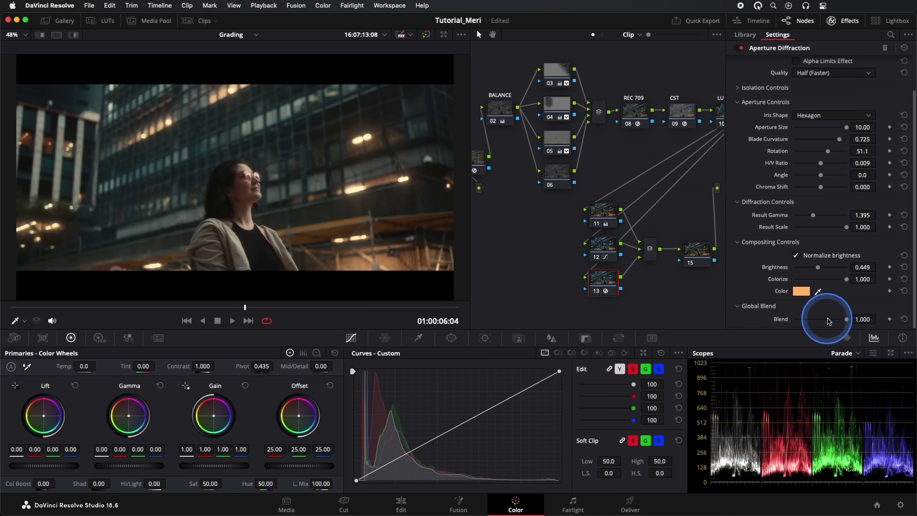
{"action": "mouse_move", "coordinate": [846, 319]}
{"action": "left_mouse_down"}
{"action": "mouse_move", "coordinate": [825, 322]}
{"action": "mouse_move", "coordinate": [837, 321]}
{"action": "left_mouse_up"}
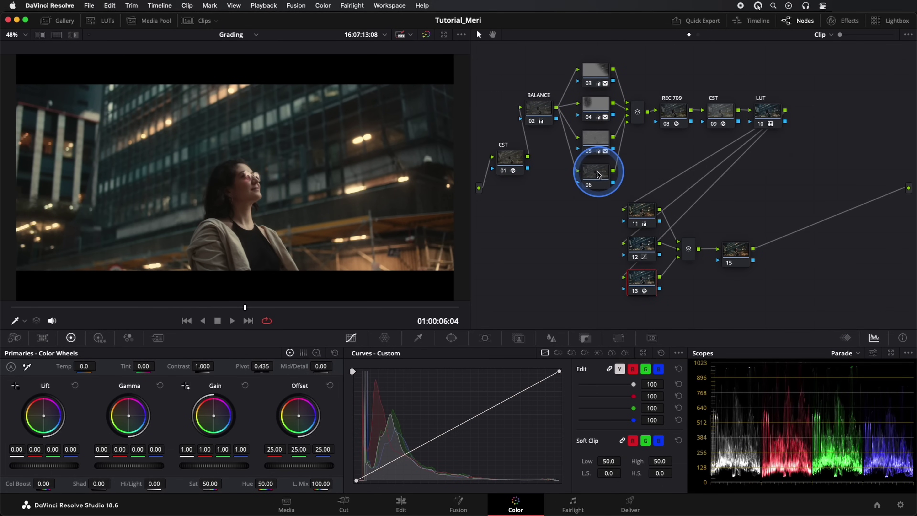
- Add a large, soft oval circle window to node 06, with Gamma at -0.01 and Gain at 0.97
{"action": "left_click", "coordinate": [598, 174]}
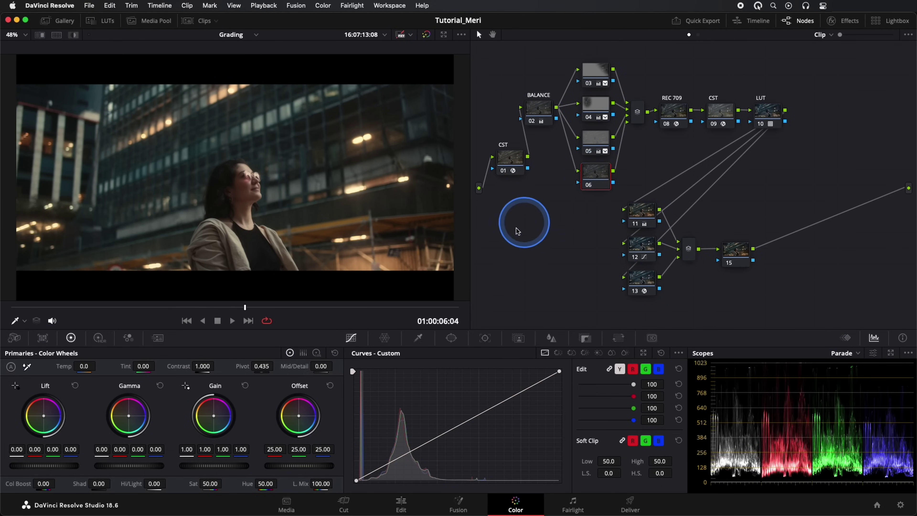
{"action": "left_click", "coordinate": [451, 338]}
{"action": "left_click", "coordinate": [365, 402]}
{"action": "left_click_drag", "start_coordinate": [309, 181], "coordinate": [359, 177]}
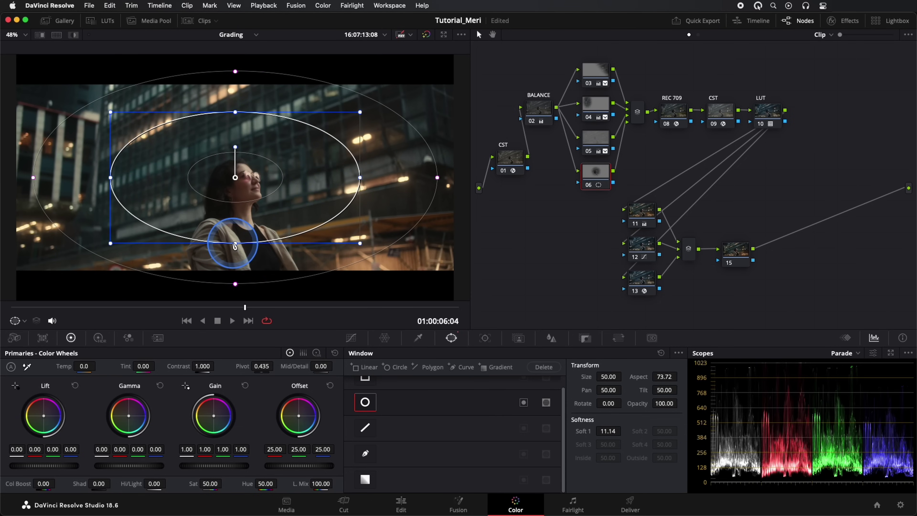
{"action": "left_click_drag", "start_coordinate": [235, 249], "coordinate": [225, 318]}
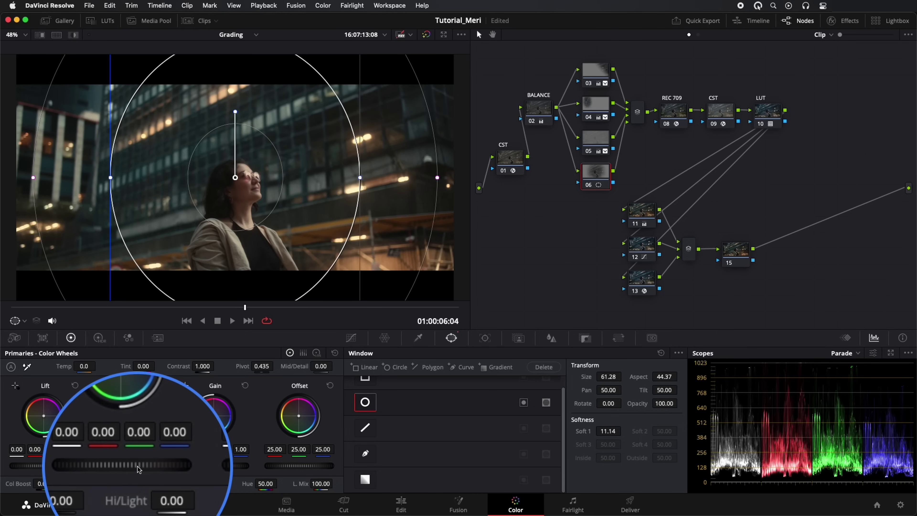
{"action": "left_click_drag", "start_coordinate": [139, 469], "coordinate": [136, 469]}
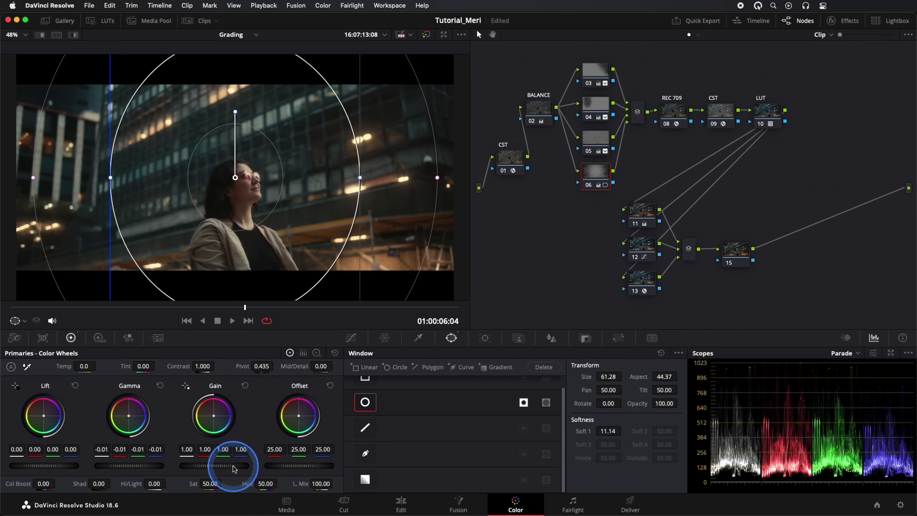
{"action": "left_click_drag", "start_coordinate": [233, 466], "coordinate": [221, 466]}
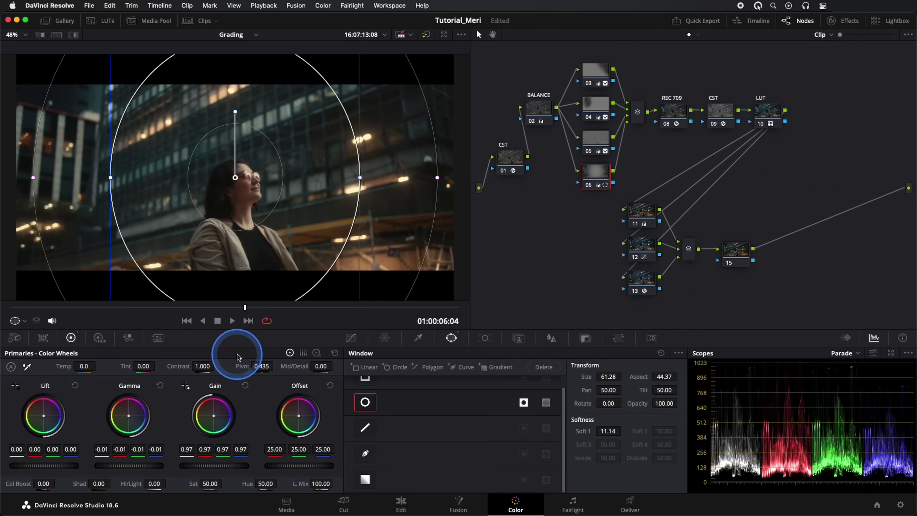
- Show the Custom Curves panel and scrub back to about 01:00:05:22 to review the vignette
{"action": "left_click", "coordinate": [351, 338]}
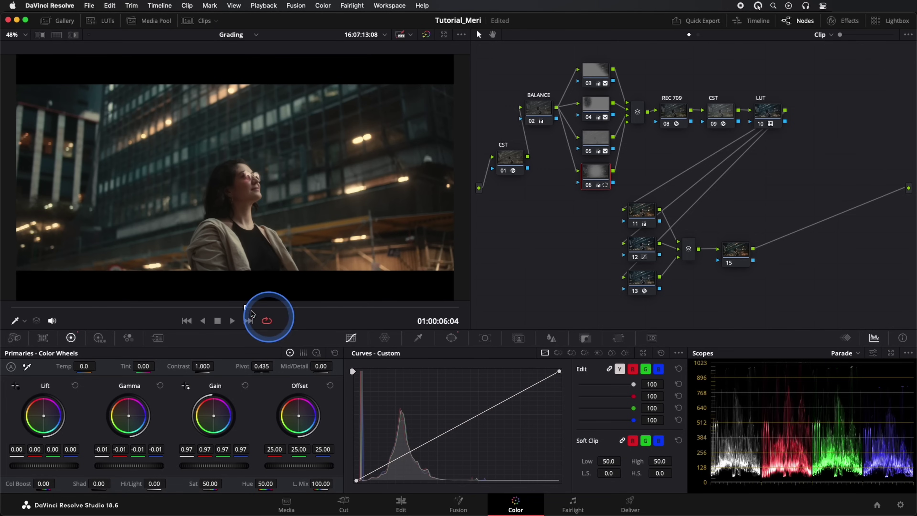
{"action": "left_click_drag", "start_coordinate": [245, 307], "coordinate": [192, 307]}
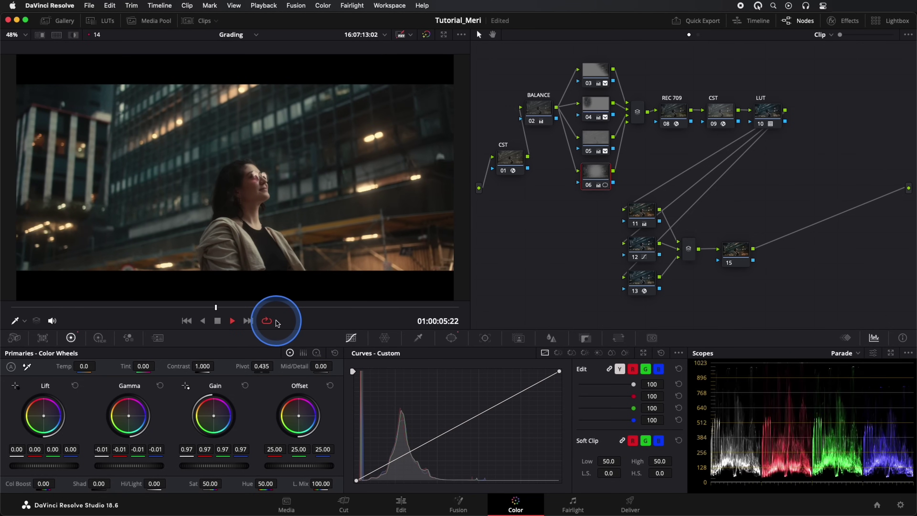